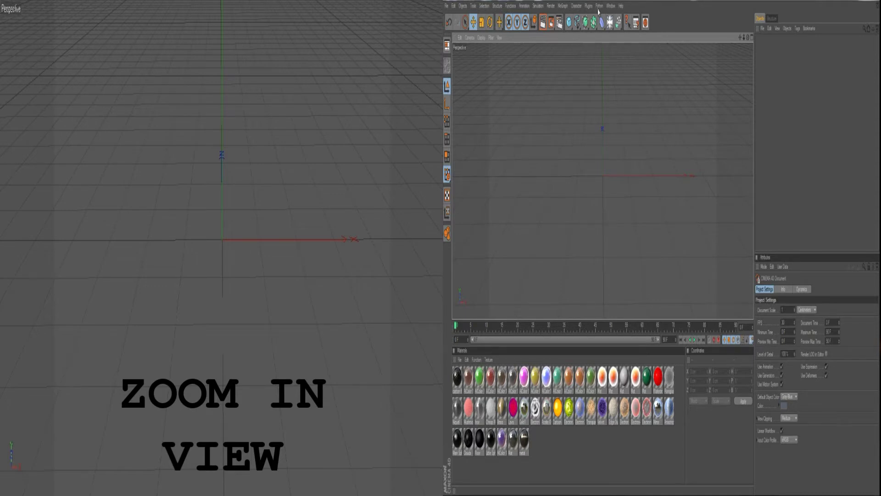
Step: Add a MoText object to the scene and set its text to "NEON"
left_click(563, 6)
left_click(572, 115)
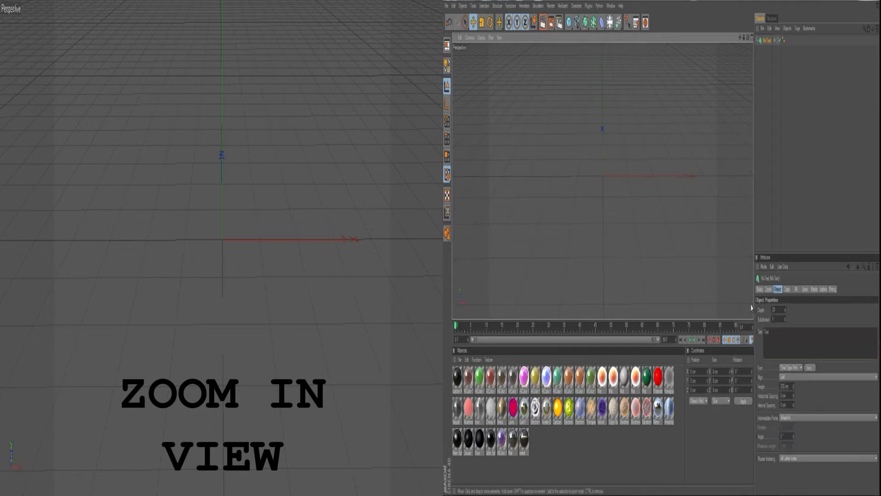
left_click_drag(769, 331, 763, 332)
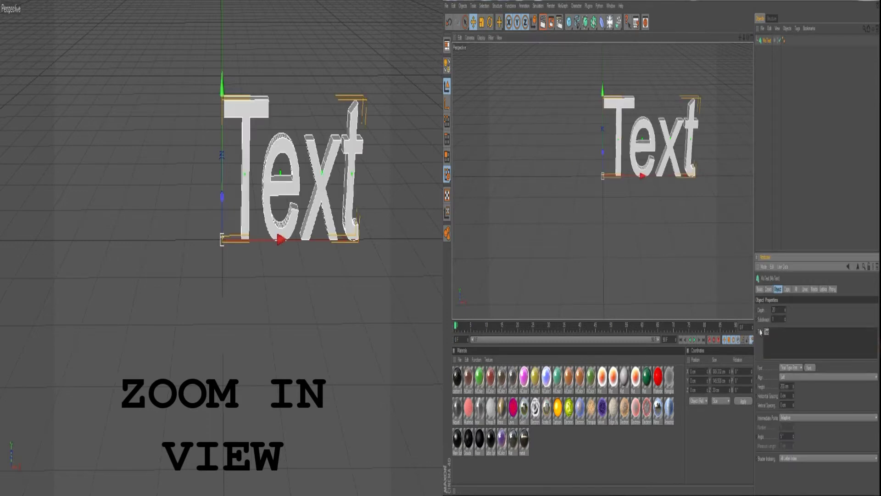
type("NEON")
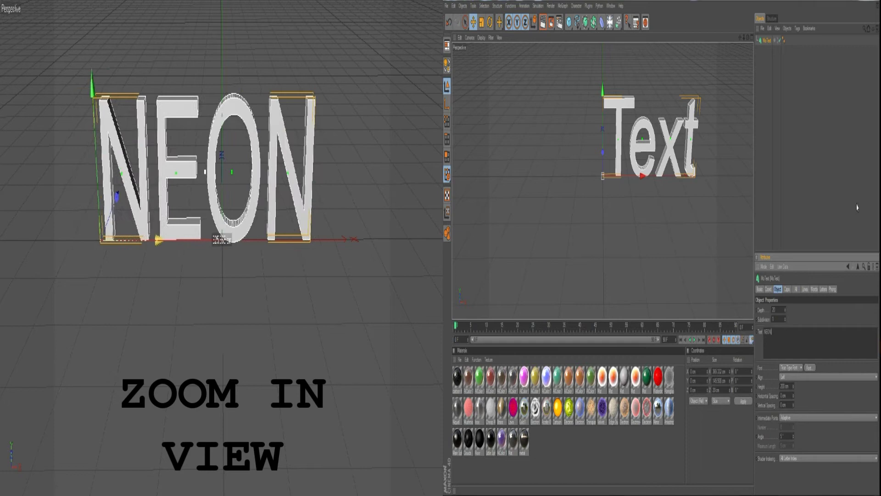
left_click(835, 159)
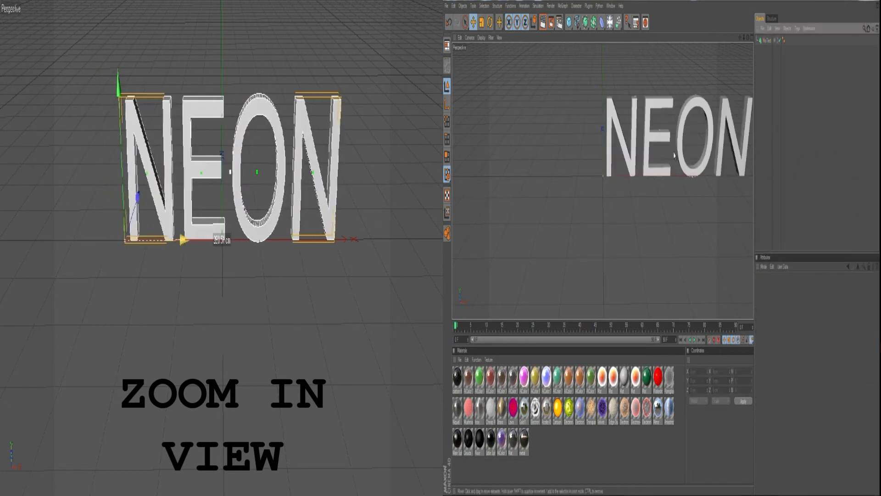
Step: Move the NEON text along its X axis and down so that it sits centred around the world origin
left_click(767, 41)
left_click_drag(642, 176, 576, 176)
left_click_drag(549, 104, 546, 157)
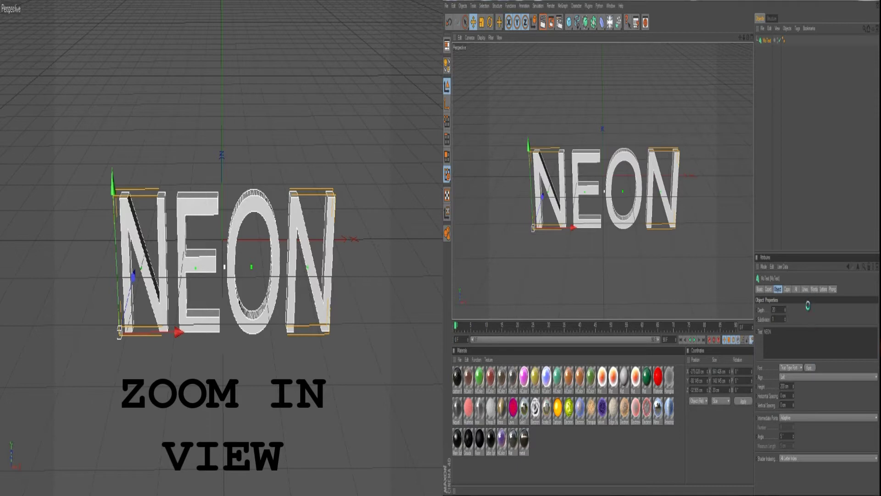
Step: Change the NEON text's font to the thin handwritten typeface listed among the B fonts, in regular style
left_click(471, 136)
scroll(472, 134, "down", 3)
scroll(470, 134, "down", 2)
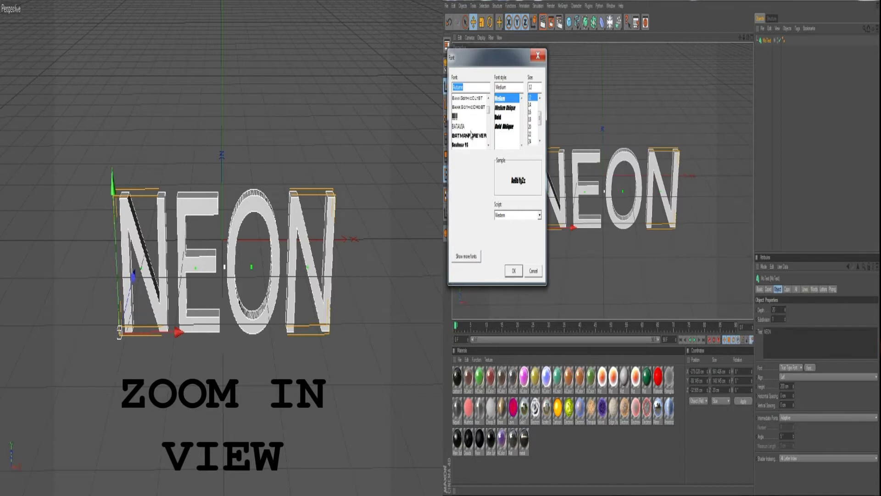
scroll(472, 141, "down", 4)
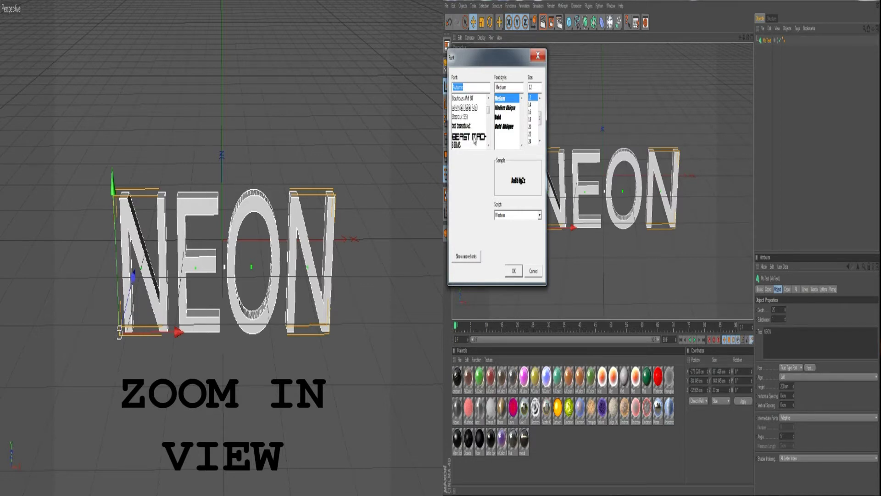
scroll(475, 140, "down", 4)
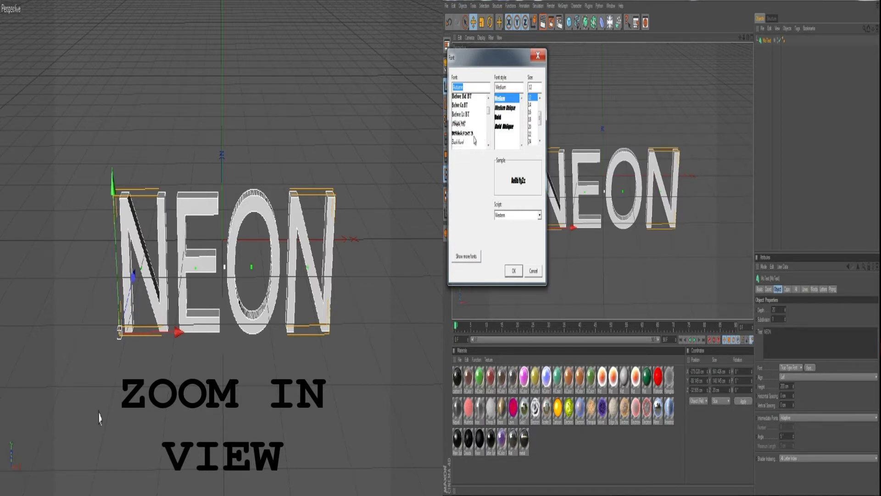
scroll(475, 140, "down", 3)
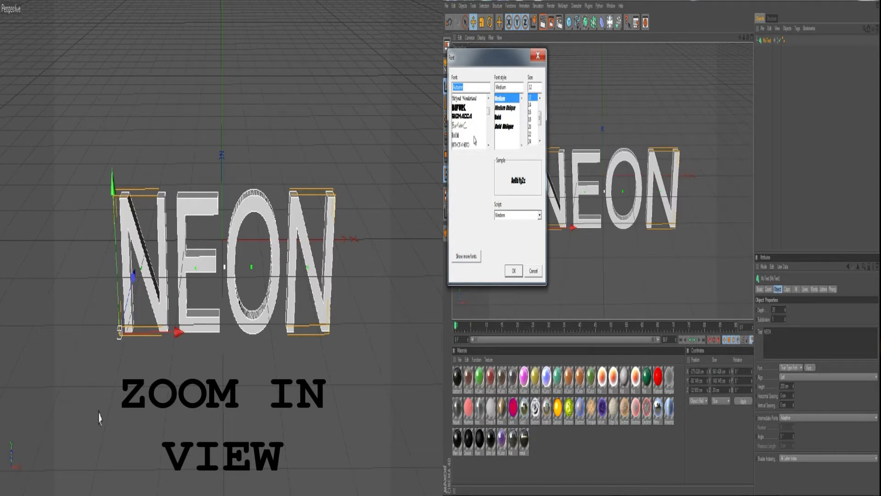
left_click(463, 125)
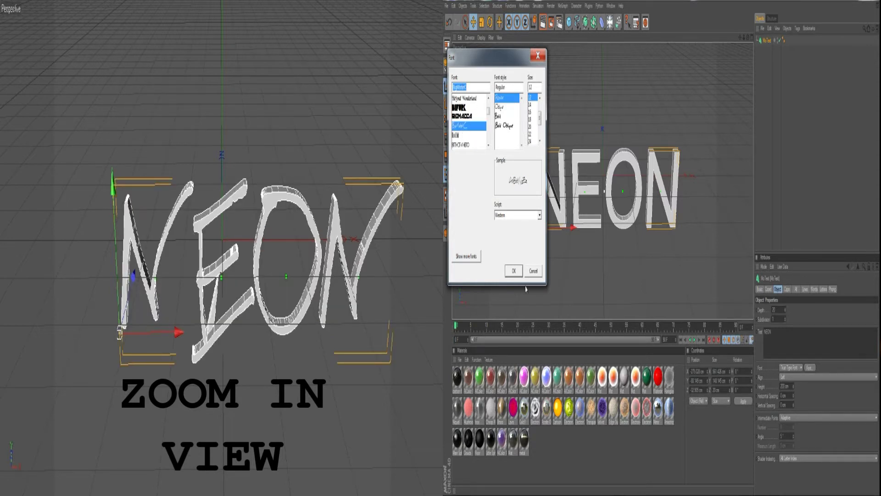
left_click(513, 270)
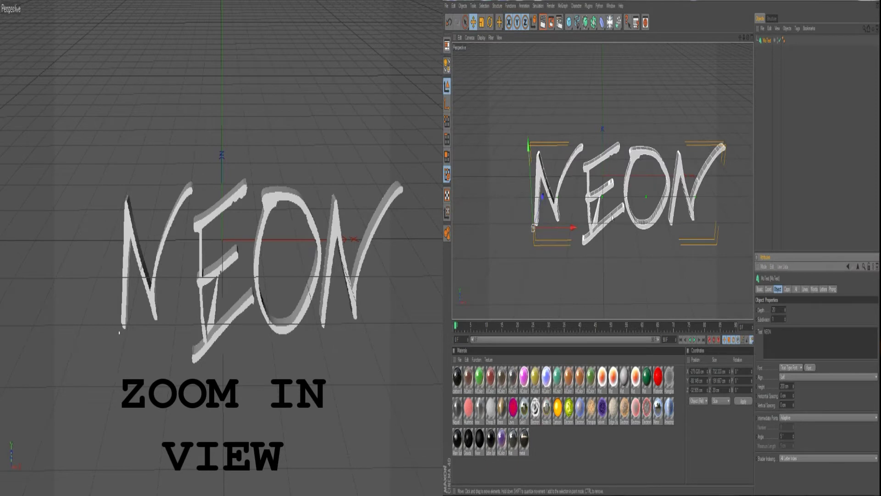
left_click(808, 191)
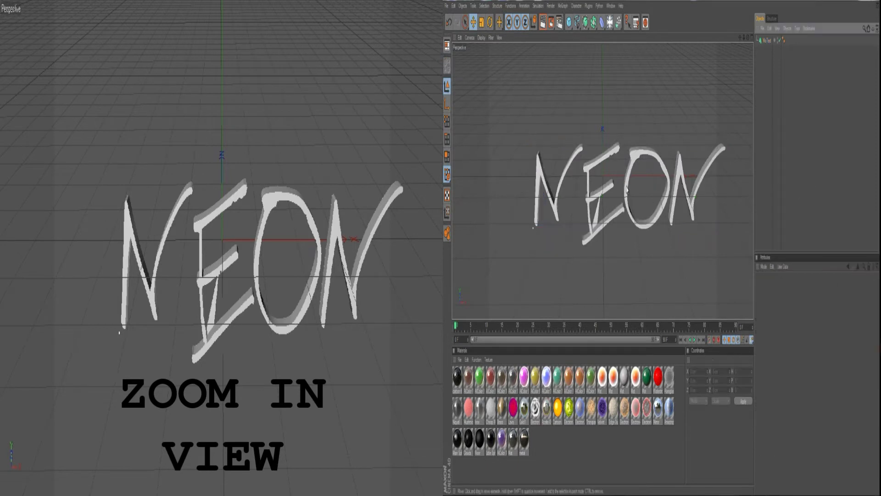
Step: Render the viewport to preview the NEON text in its handwritten font
left_click(766, 41)
key("ctrl+r")
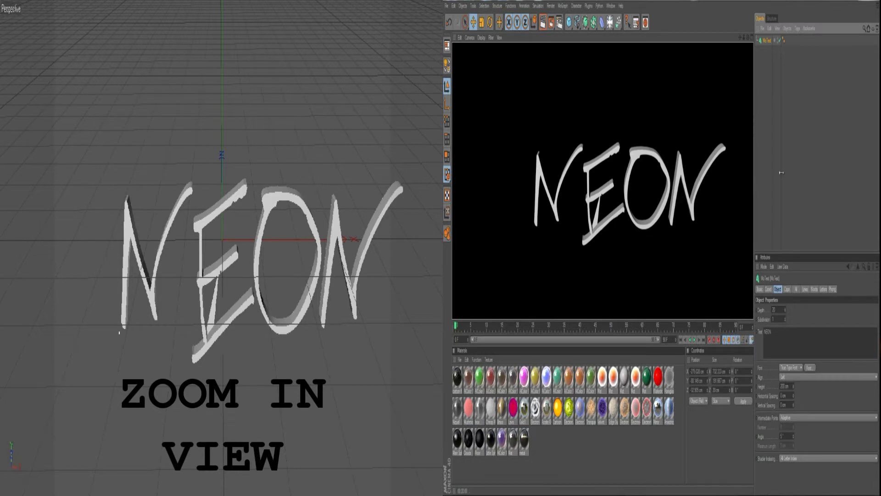
left_click(769, 84)
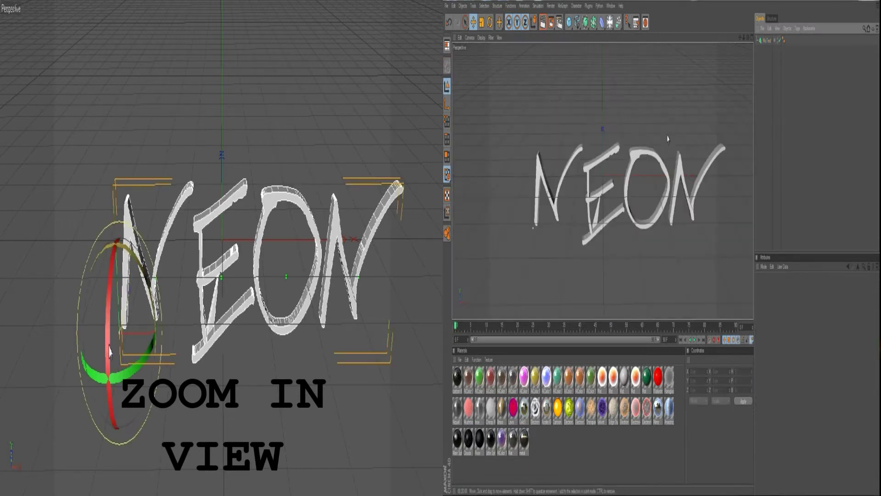
Step: Tilt the NEON text about its X axis by about 20° so its front faces the camera
left_click(766, 41)
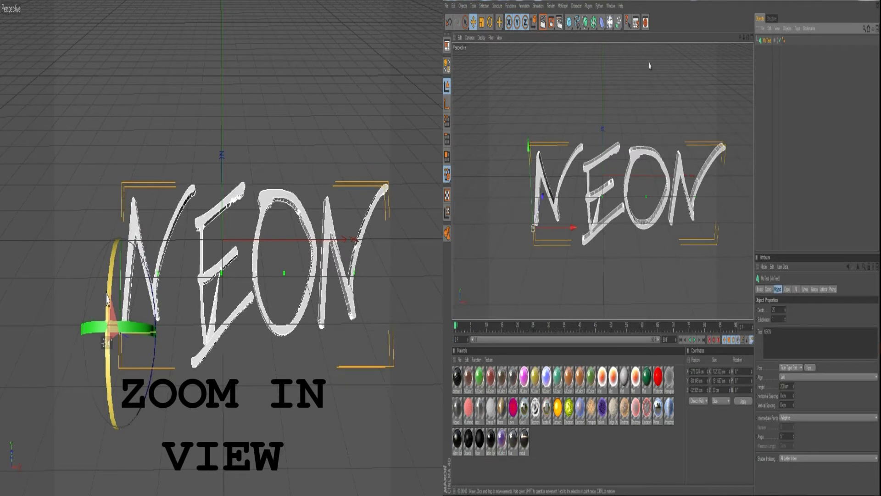
left_click(490, 21)
left_click_drag(524, 235, 525, 209)
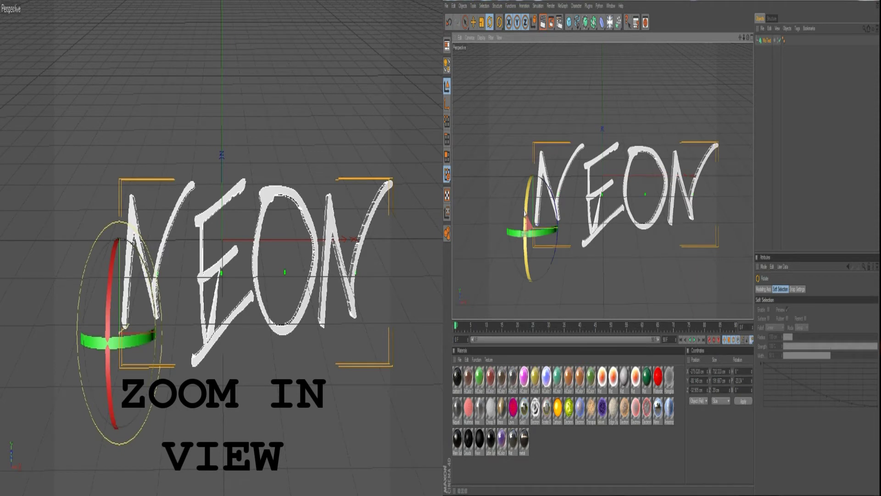
left_click(707, 143)
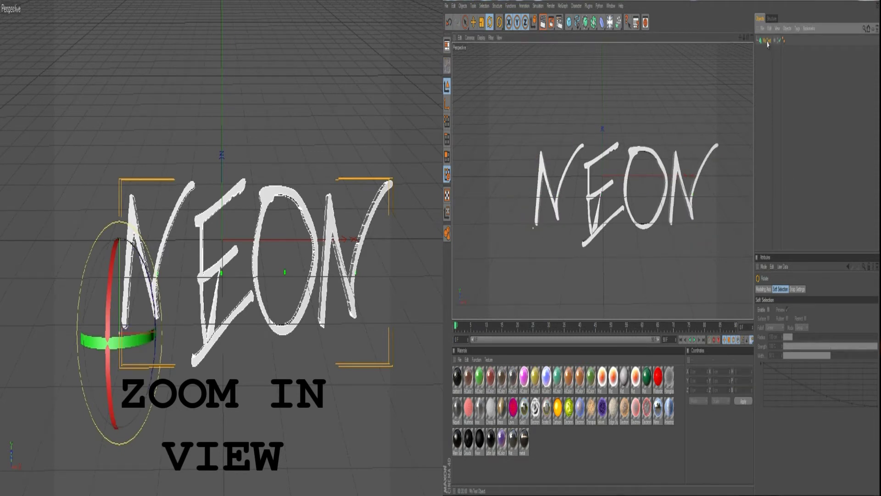
left_click(629, 183)
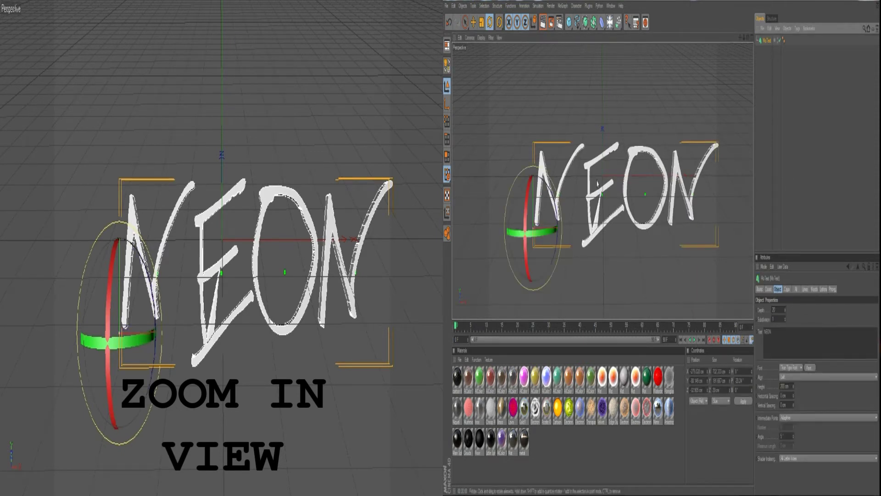
left_click(695, 208)
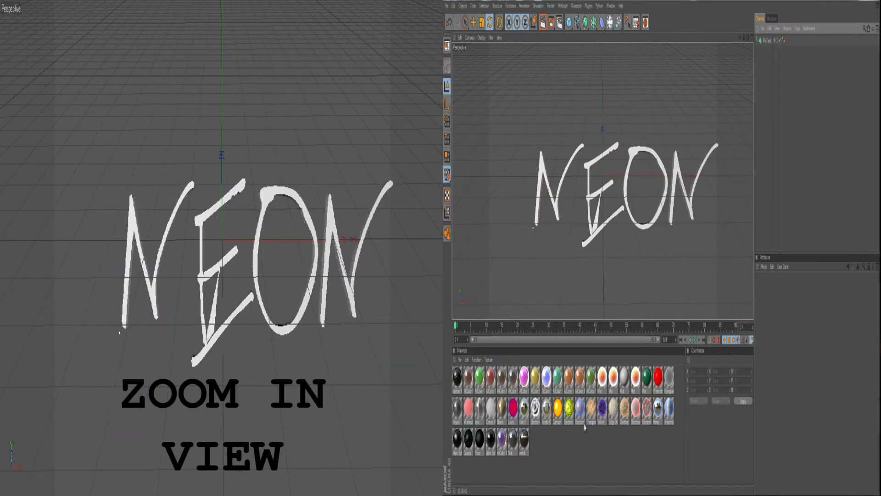
Step: Apply the dark green material to the NEON text and preview it with a viewport render
left_click(648, 377)
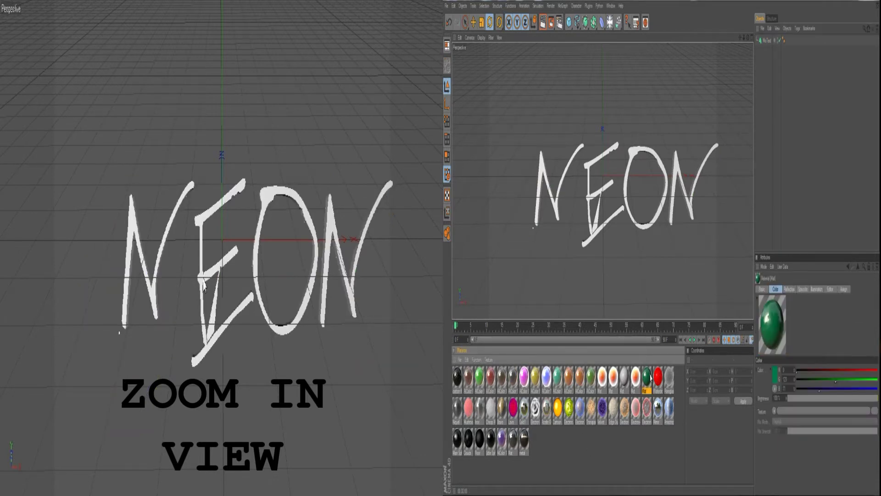
left_click_drag(647, 378, 593, 204)
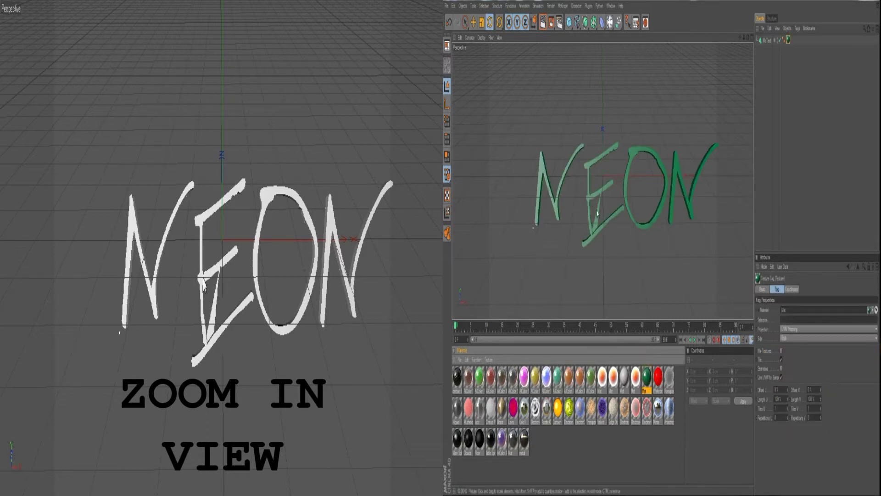
key("ctrl+r")
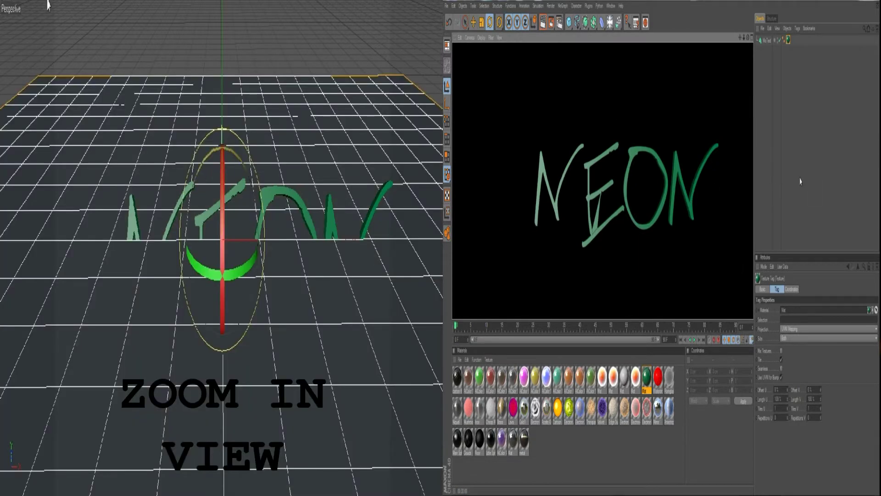
left_click(799, 177)
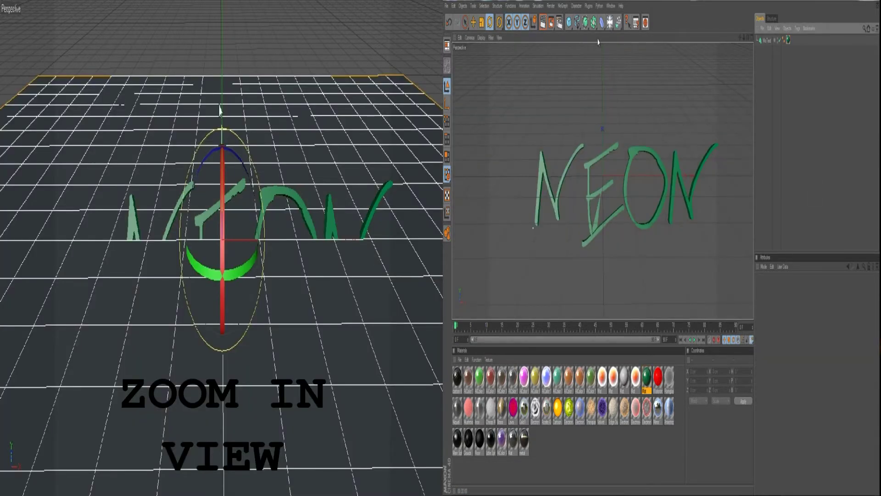
Step: Add a Floor object and lower it along the Y axis beneath the NEON text
left_click(609, 22)
left_click(646, 102)
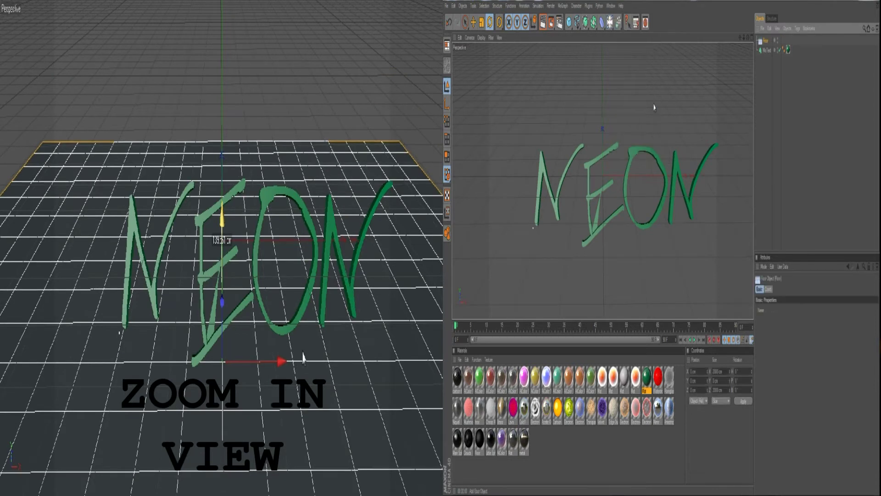
left_click(473, 23)
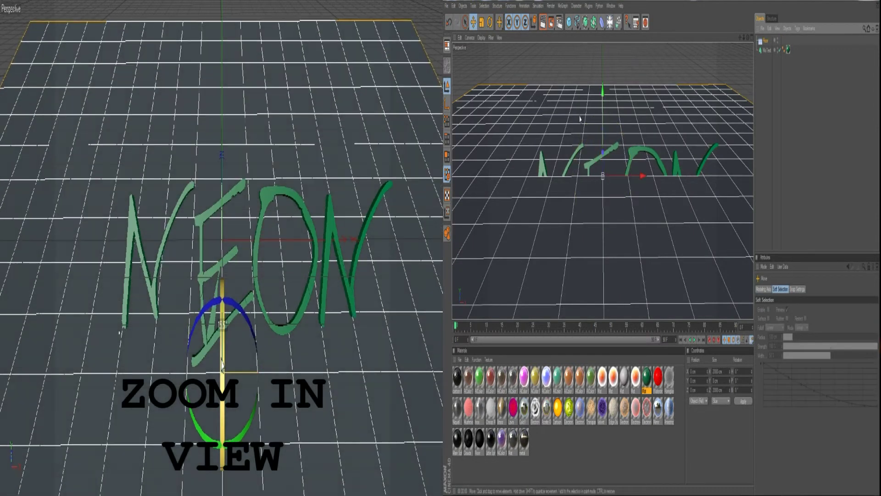
left_click_drag(602, 91, 602, 167)
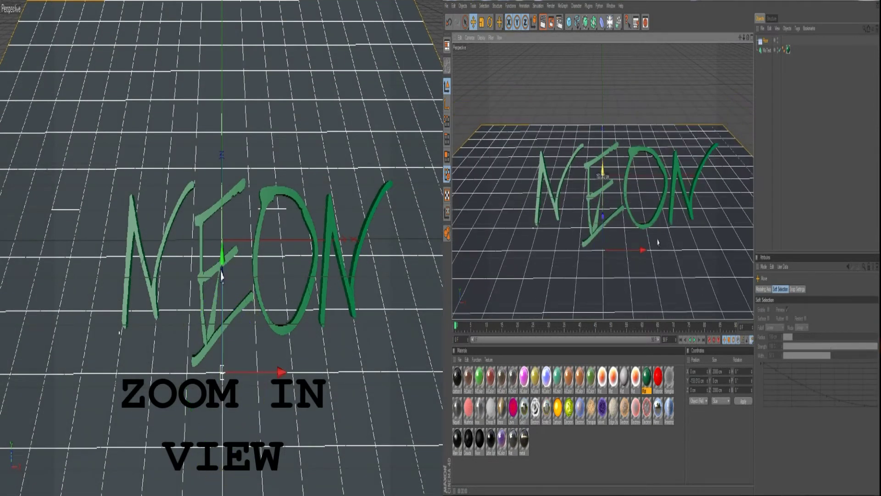
Step: Tilt the floor about its X axis toward the camera, and lower it further so it forms the text's backdrop
left_click(490, 22)
left_click_drag(602, 257, 578, 215)
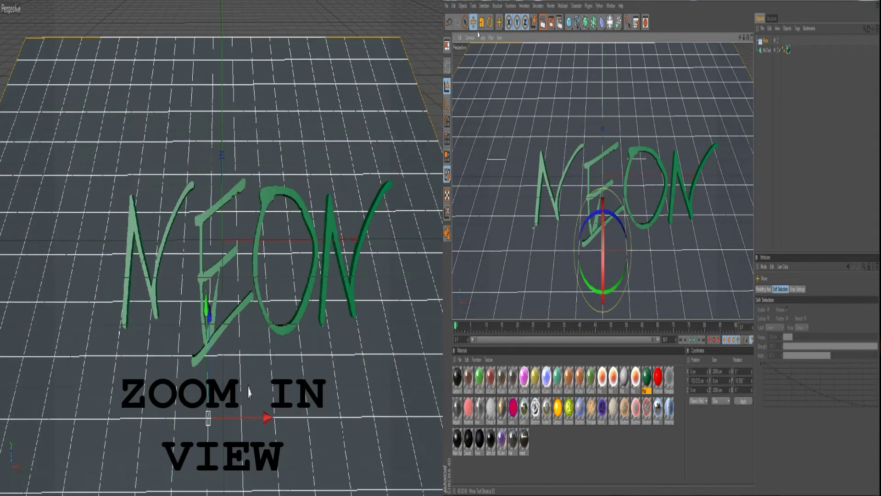
key("e")
left_click_drag(603, 185, 603, 215)
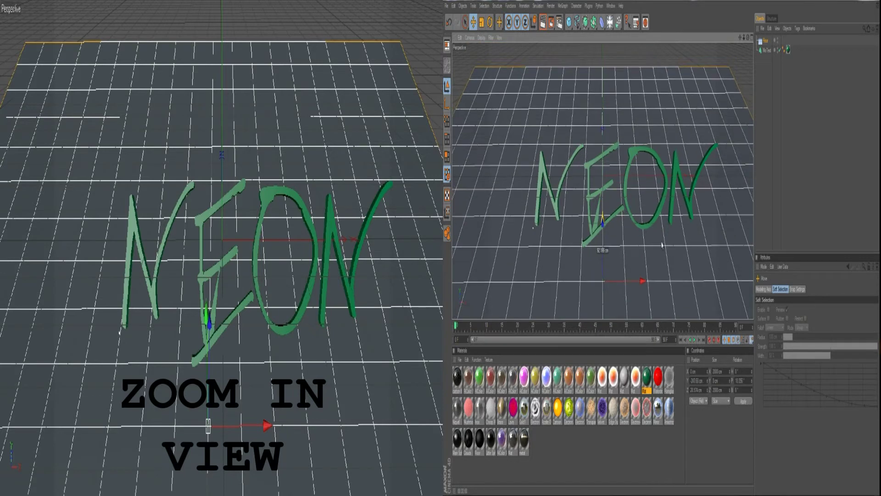
left_click_drag(665, 240, 661, 255)
left_click(609, 171)
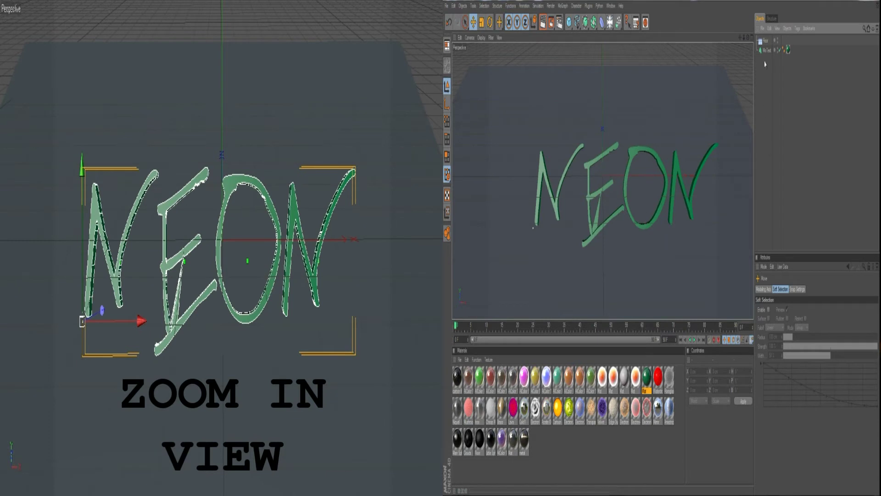
Step: Shift the NEON text slightly left and up so it is centred over the floor
left_click(622, 190)
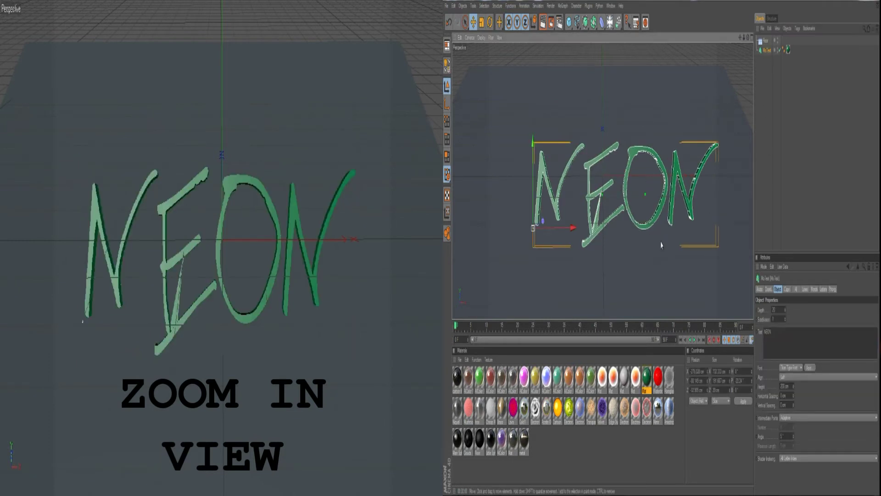
left_click_drag(622, 190, 596, 184)
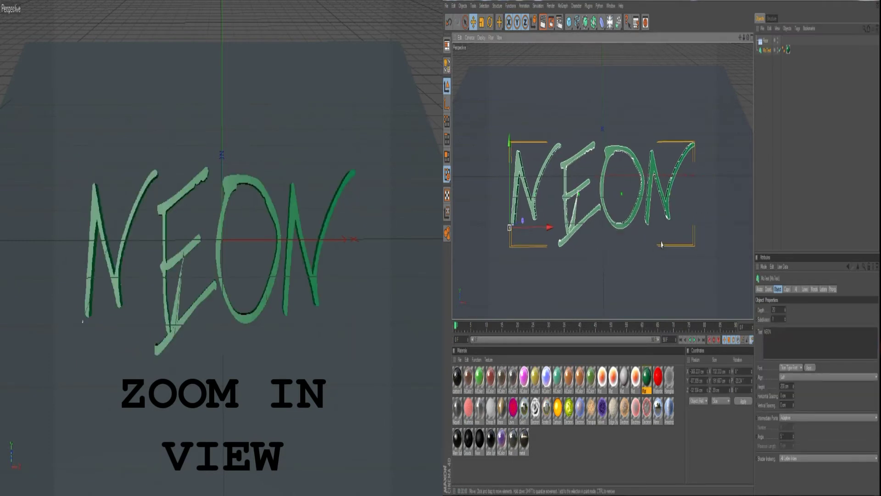
left_click(804, 170)
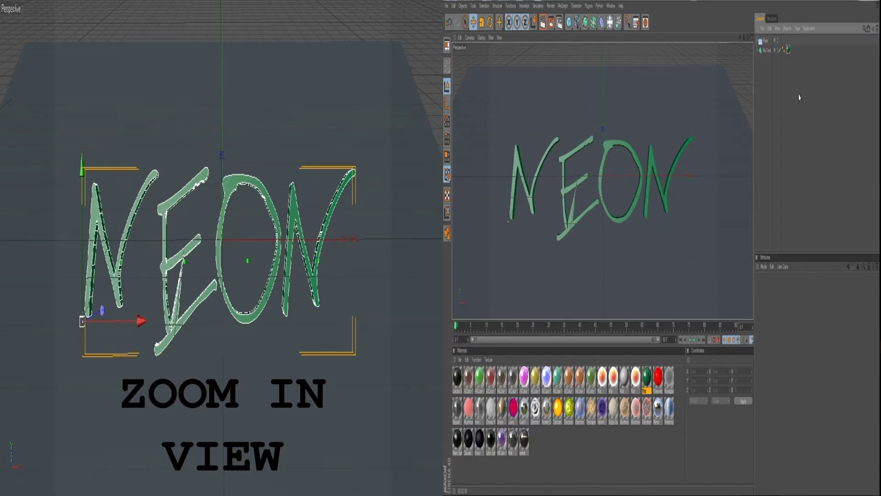
Step: Rename the MoText object as NEON and render the viewport to preview the scene with the floor
left_click(765, 52)
double_click(765, 52)
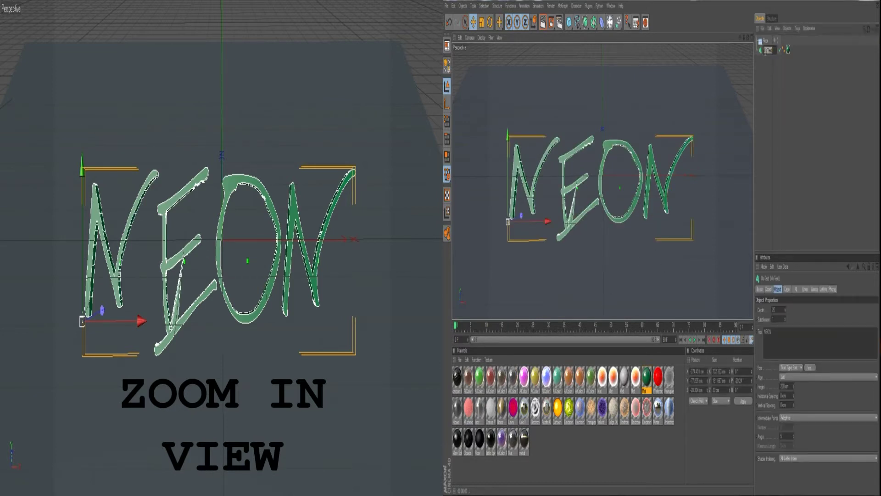
key("Return")
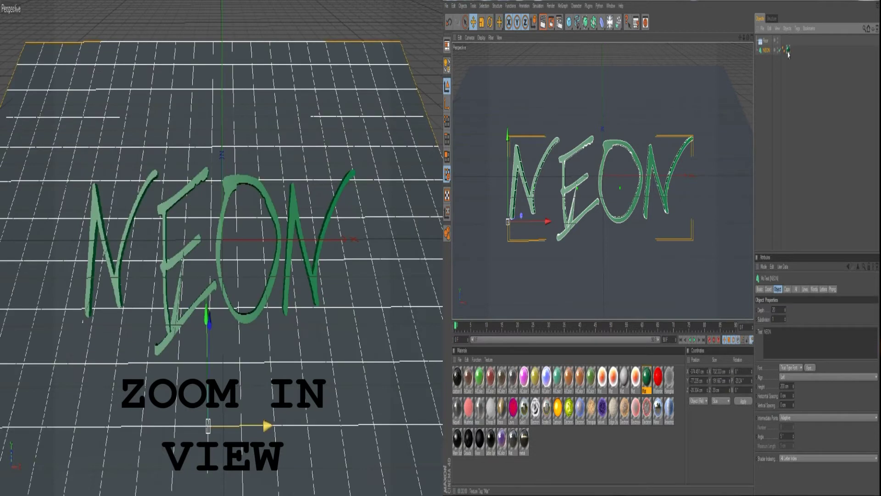
key("ctrl+r")
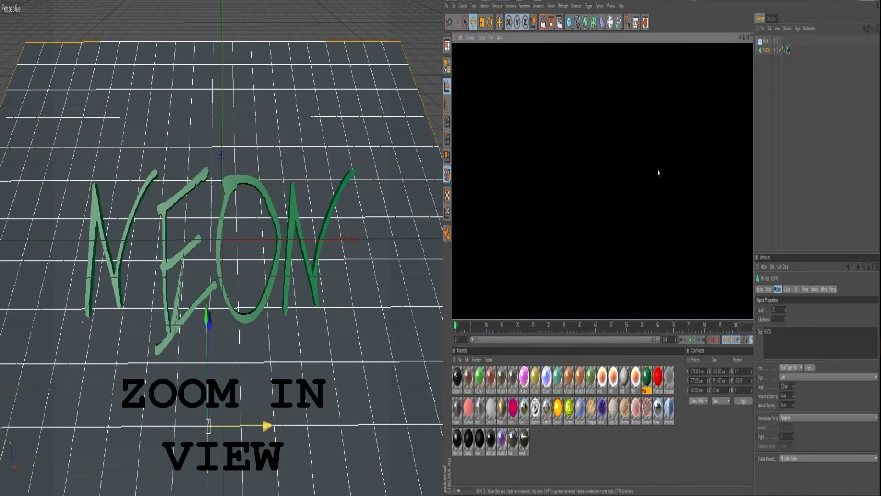
Step: Apply the black reflective material to the Floor object, and render the viewport to preview it behind the text
left_click(765, 41)
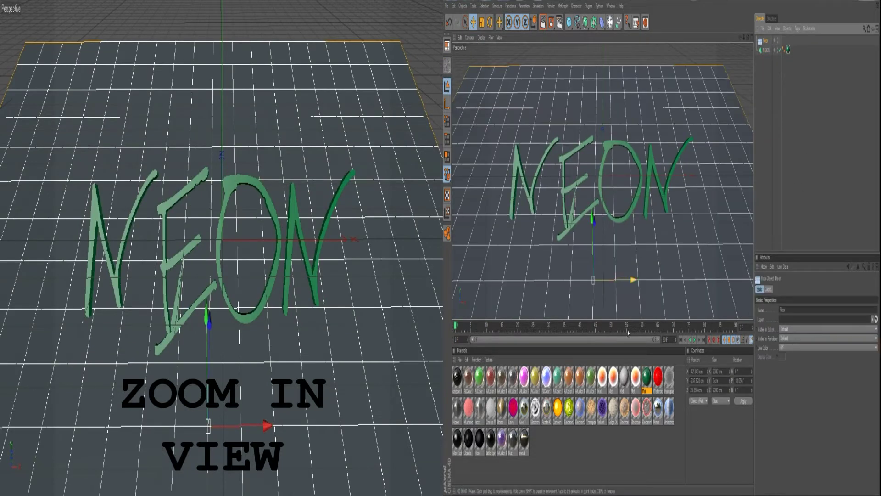
left_click_drag(491, 439, 766, 42)
left_click(805, 181)
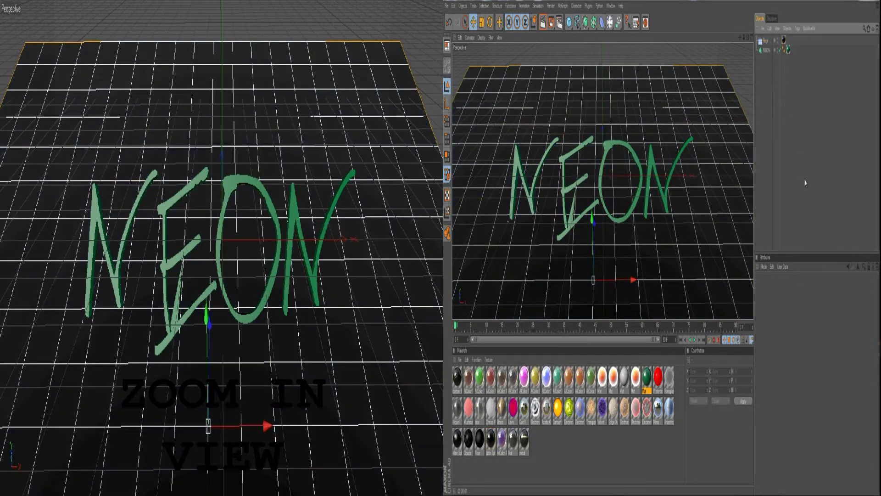
key("ctrl+r")
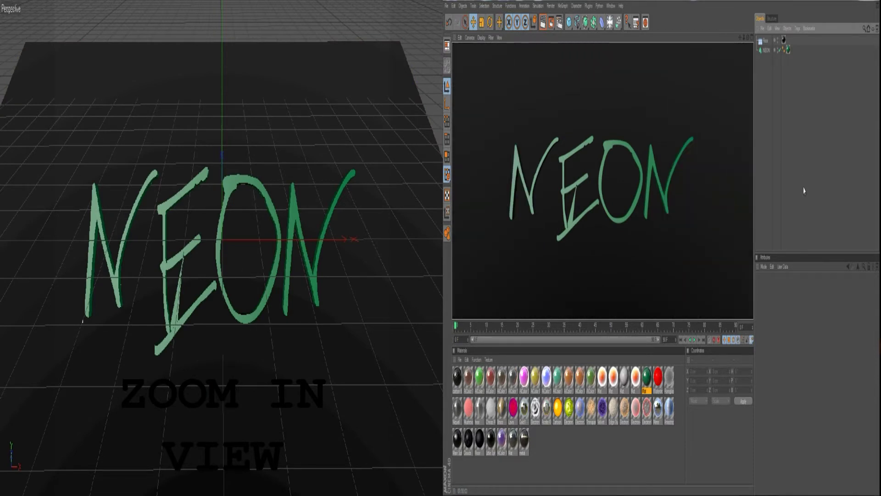
key("a")
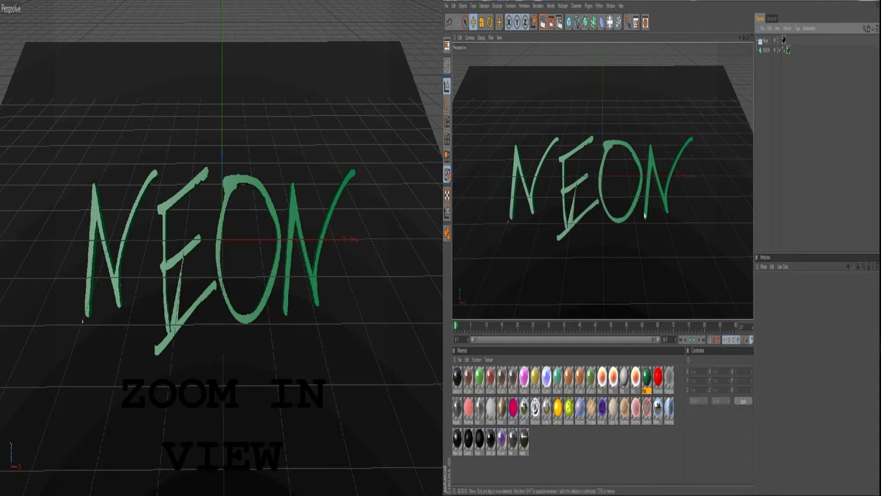
Step: Duplicate the green material used on the lettering, and remove the original material's tag from the NEON object
left_click(787, 50)
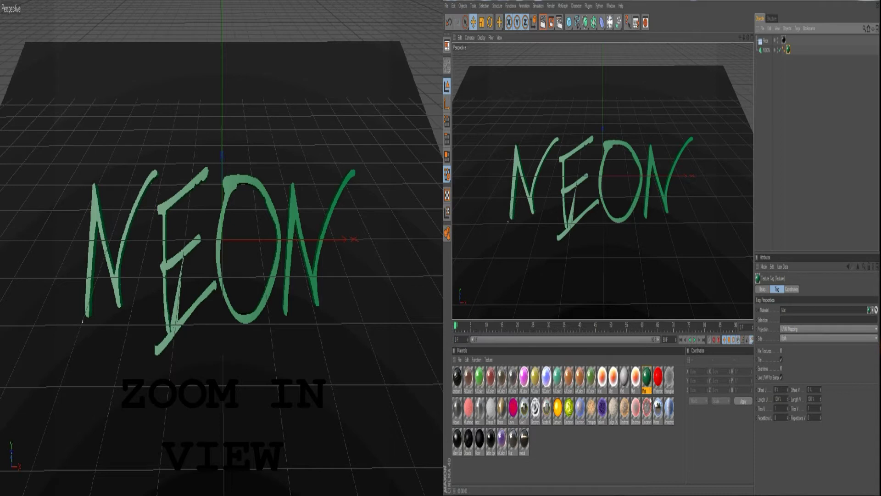
left_click(805, 141)
left_click(647, 387)
left_click(648, 388)
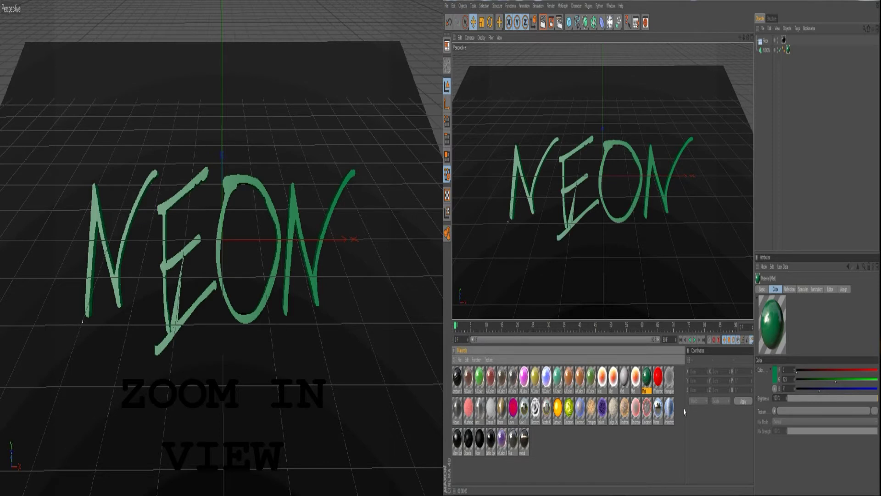
key("ctrl+v")
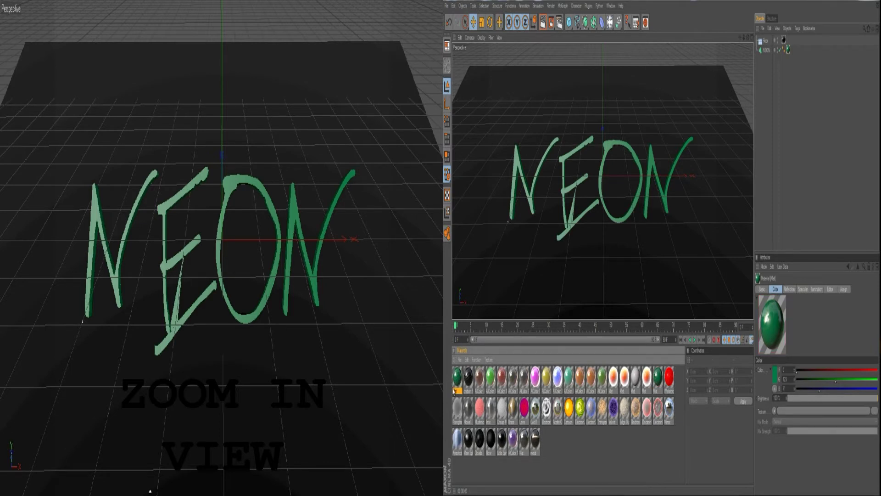
left_click(788, 49)
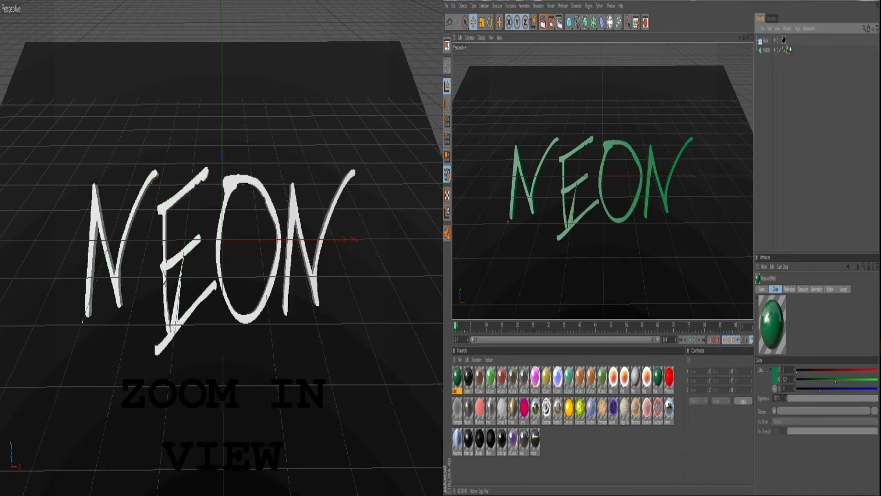
key("Delete")
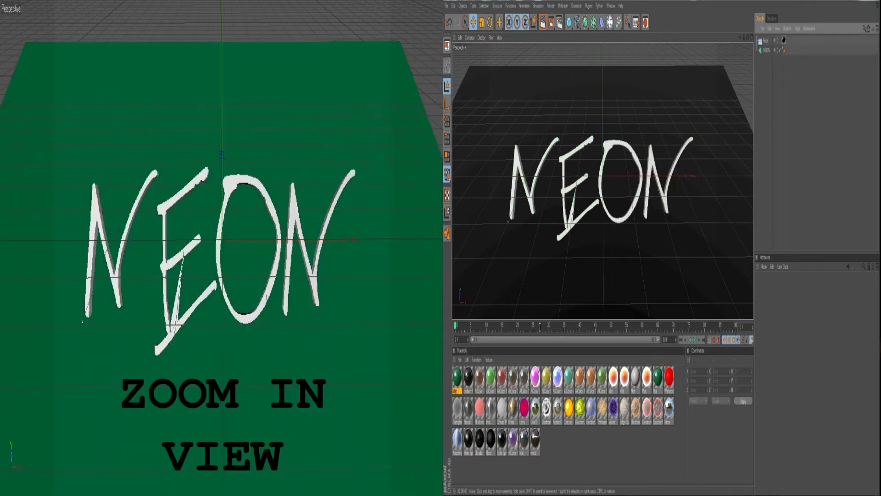
left_click_drag(456, 377, 467, 361)
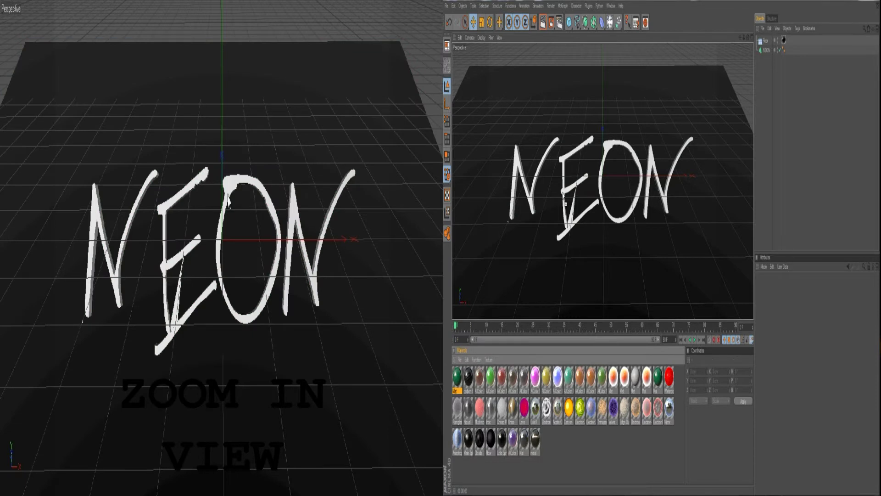
left_click_drag(565, 200, 565, 202)
key("Delete")
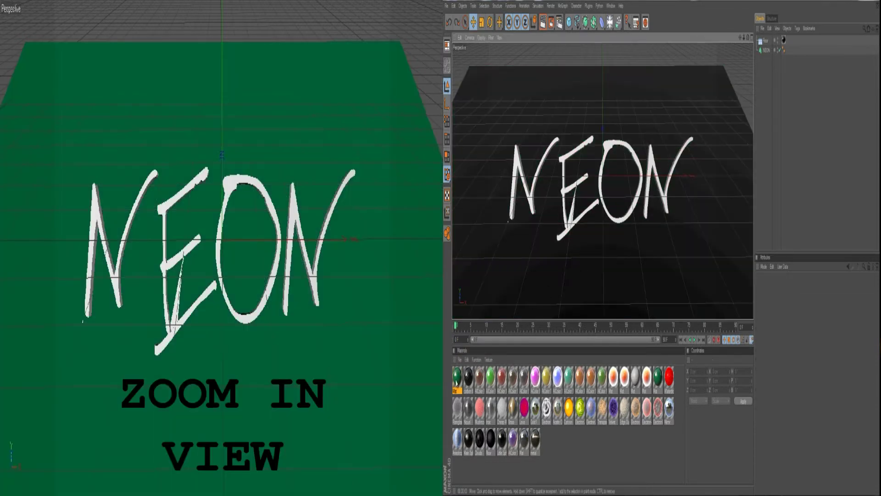
key("ctrl+z")
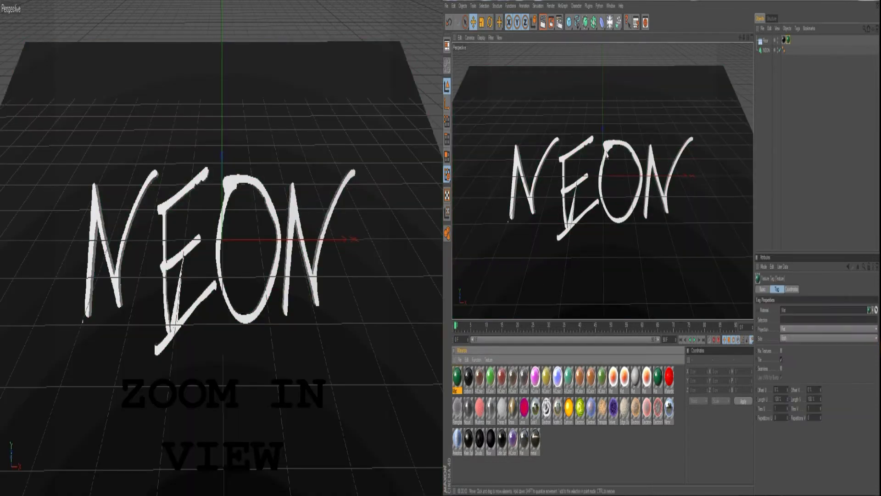
key("ctrl+z")
Step: Assign the duplicated green material to the NEON text object
left_click_drag(457, 377, 770, 50)
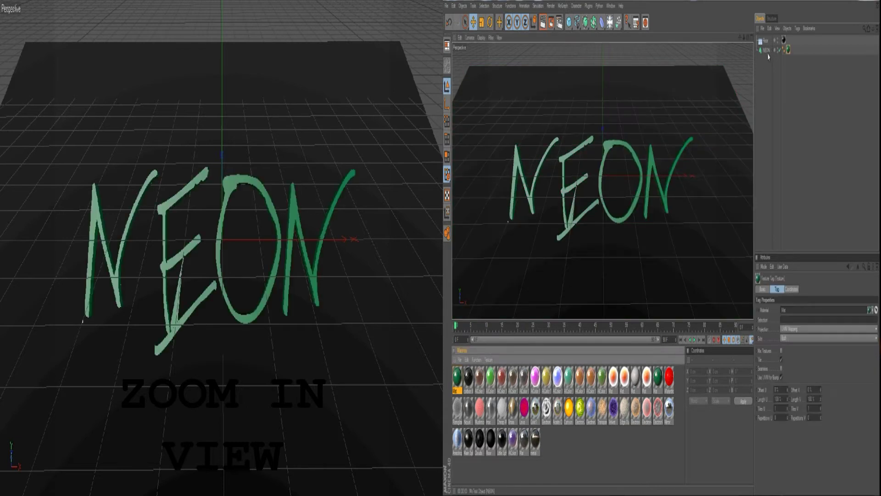
left_click(808, 184)
left_click(789, 50)
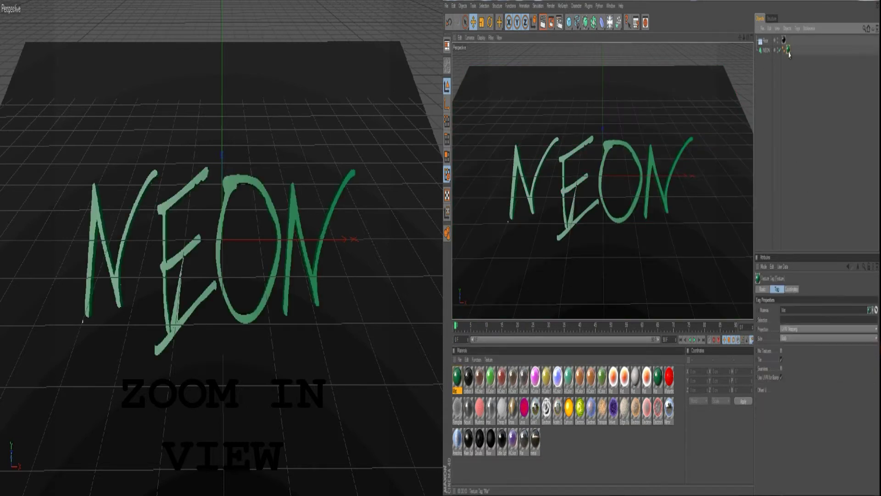
Step: Raise the reflection brightness of the text's green material to 100 %, and render the viewport as a check
double_click(788, 52)
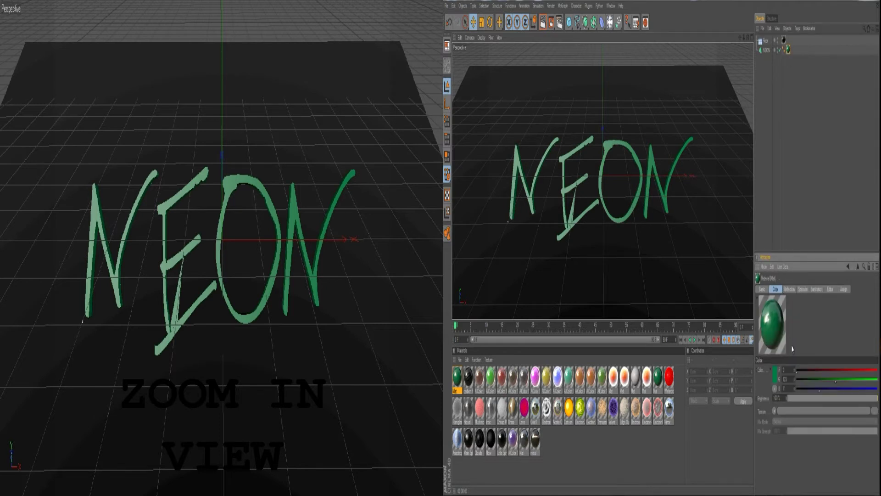
left_click(790, 289)
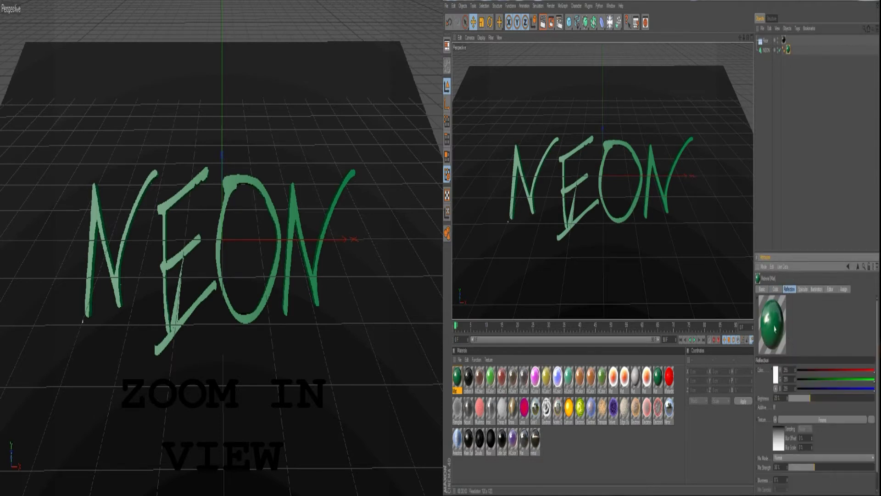
left_click(850, 398)
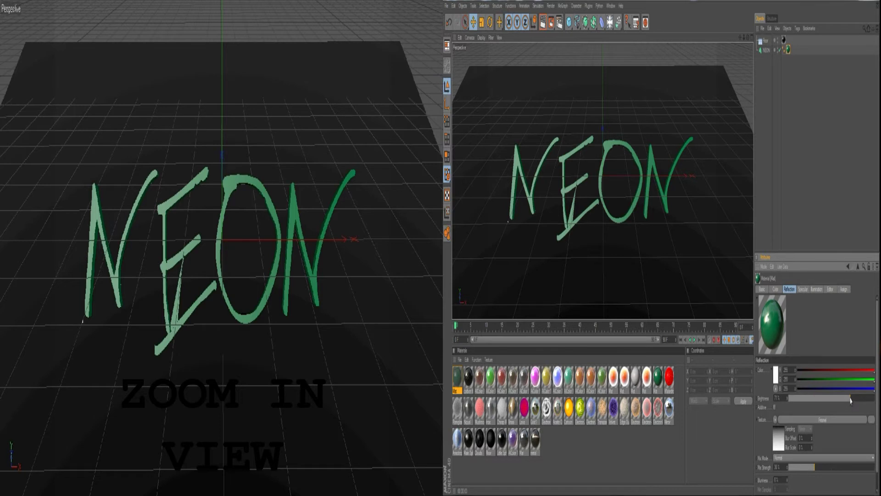
left_click_drag(851, 399, 878, 399)
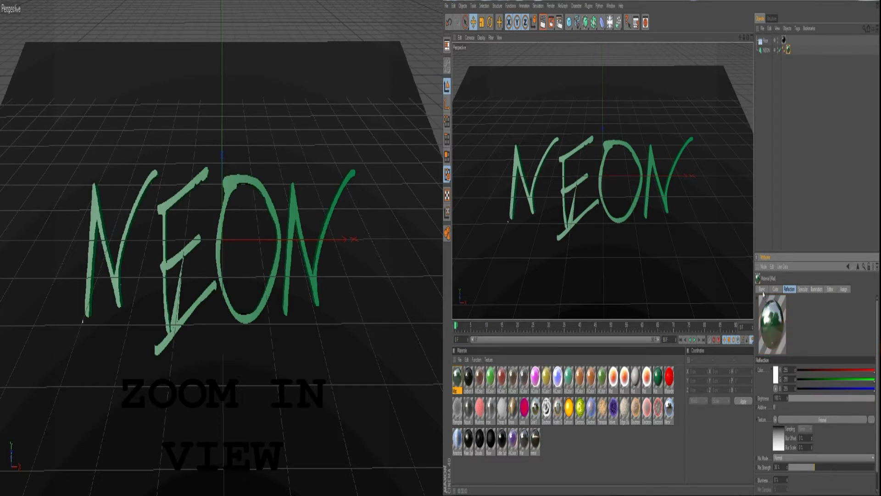
key("ctrl+r")
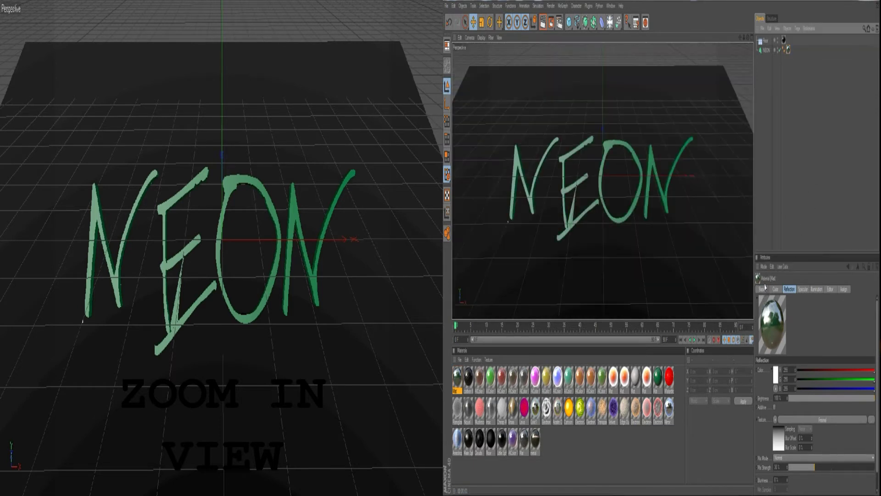
Step: Enable the Glow channel on the text's material, and change its colour to a more vivid green with slightly reduced brightness
left_click(762, 289)
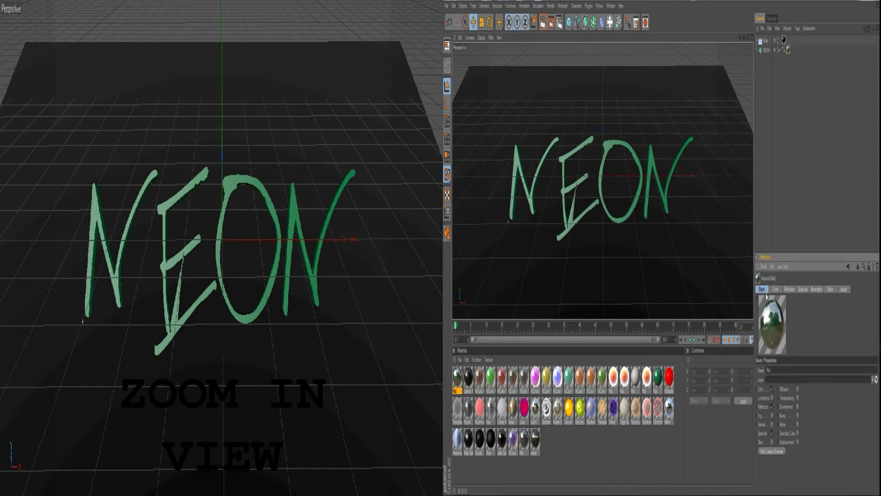
left_click(772, 442)
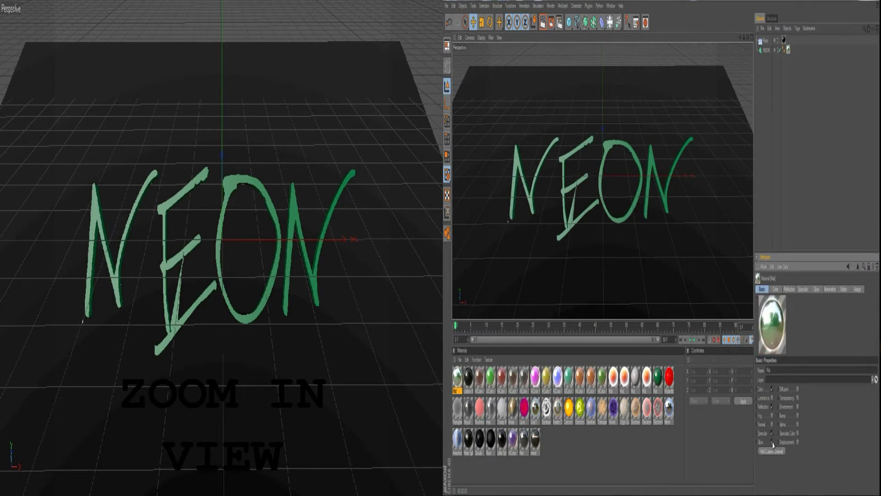
left_click(775, 289)
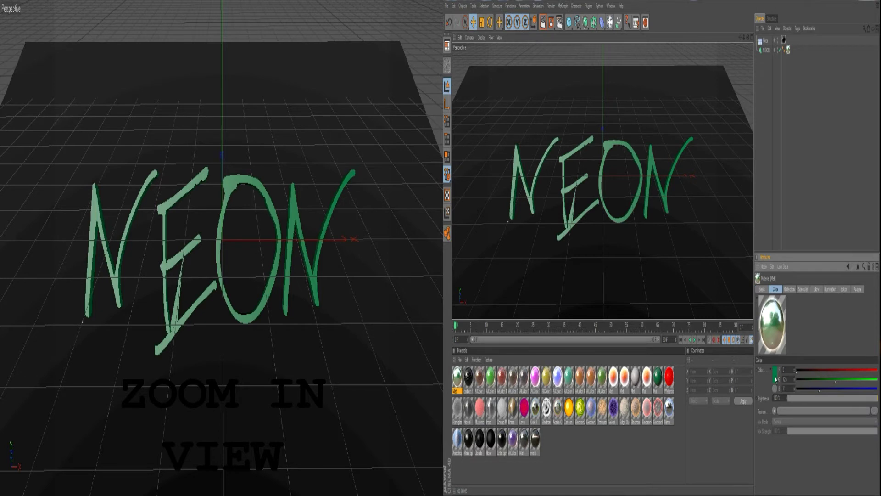
left_click(860, 380)
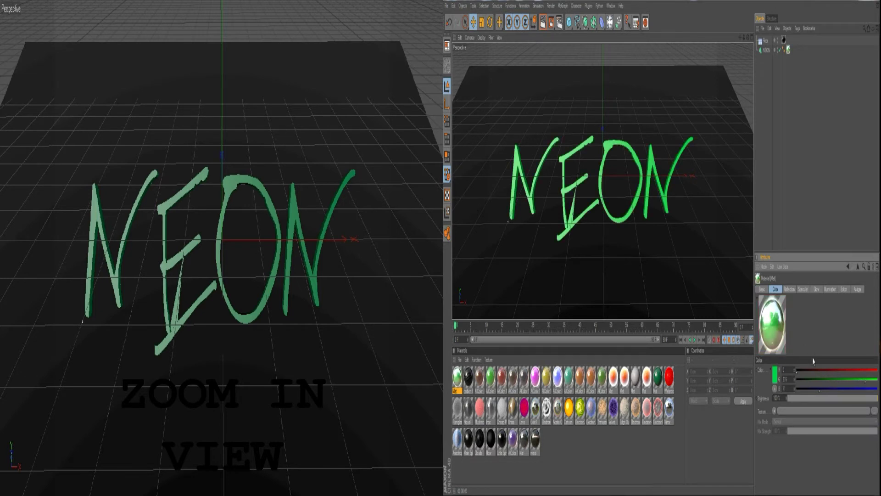
left_click_drag(875, 404, 861, 399)
Step: Set the inner strength of the text material's glow to 0 %
left_click(816, 289)
left_click_drag(787, 388, 777, 389)
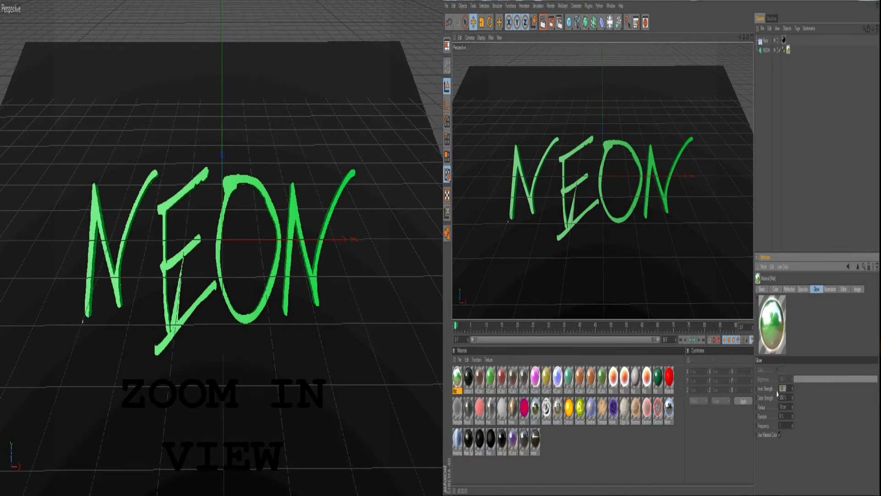
type("0")
key("Return")
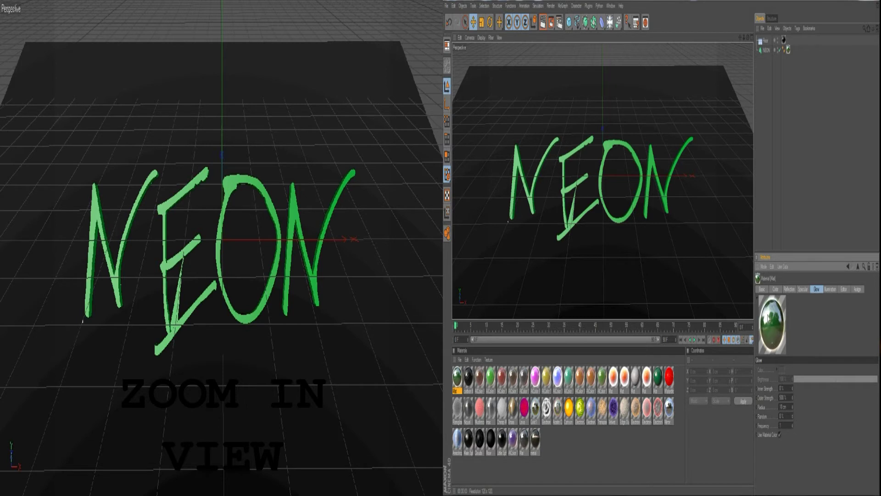
Step: Try an inner glow strength of 250 % on the text's material, and return it to 0 %
double_click(781, 388)
type("250")
key("Return")
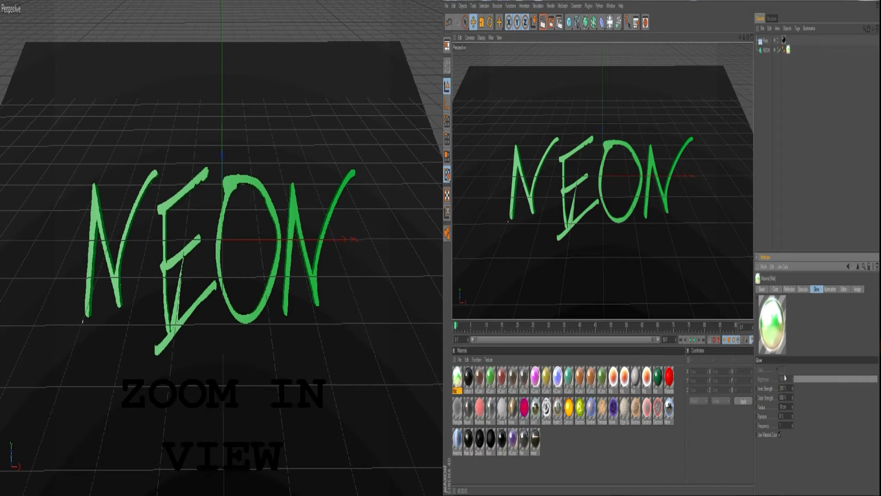
left_click_drag(786, 387, 775, 388)
type("0")
key("Return")
Step: Try an outer glow strength of 0 % on the text's material
left_click(783, 398)
type("0")
key("Return")
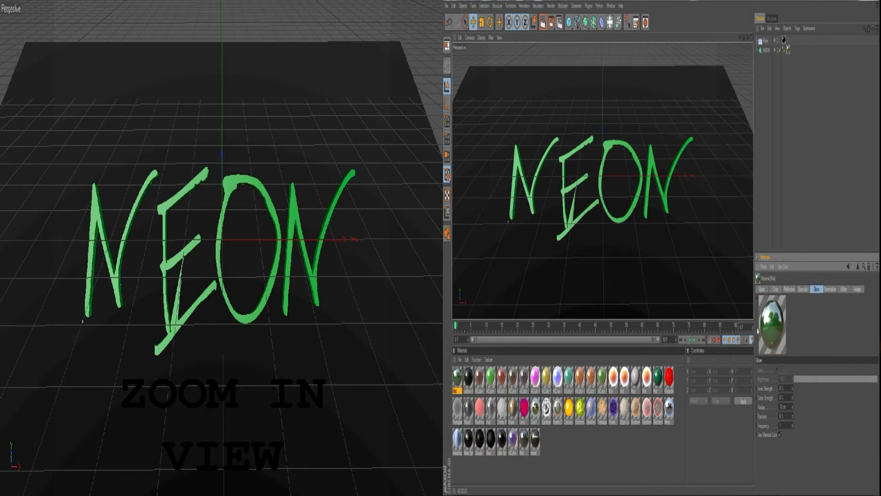
Step: Raise the outer glow strength of the text's material to give a moderate halo, and open the inner strength for editing
left_click(784, 398)
type("150")
key("Return")
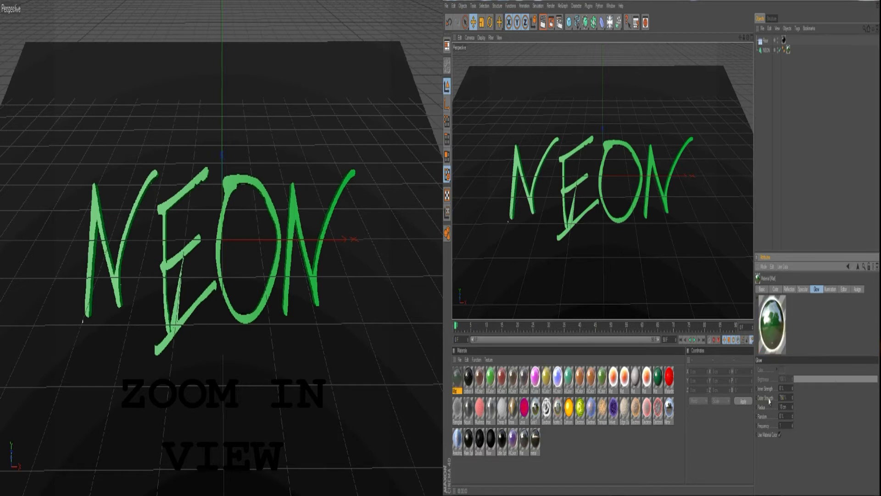
left_click(784, 388)
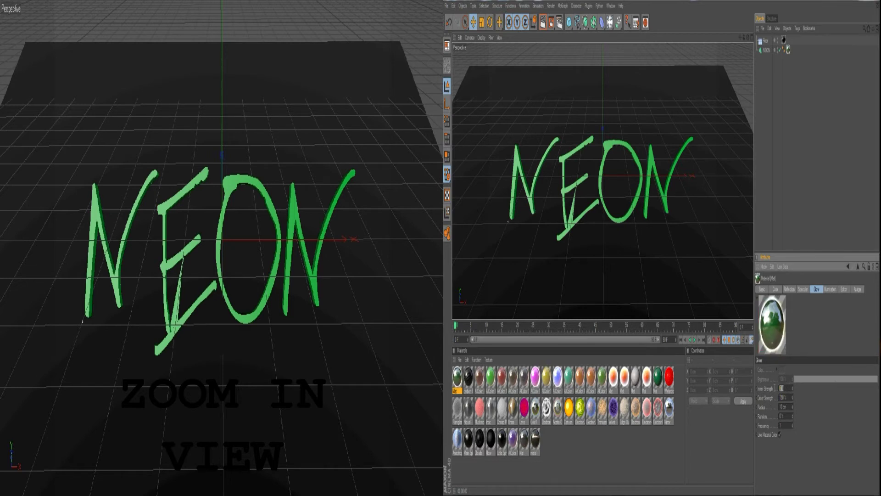
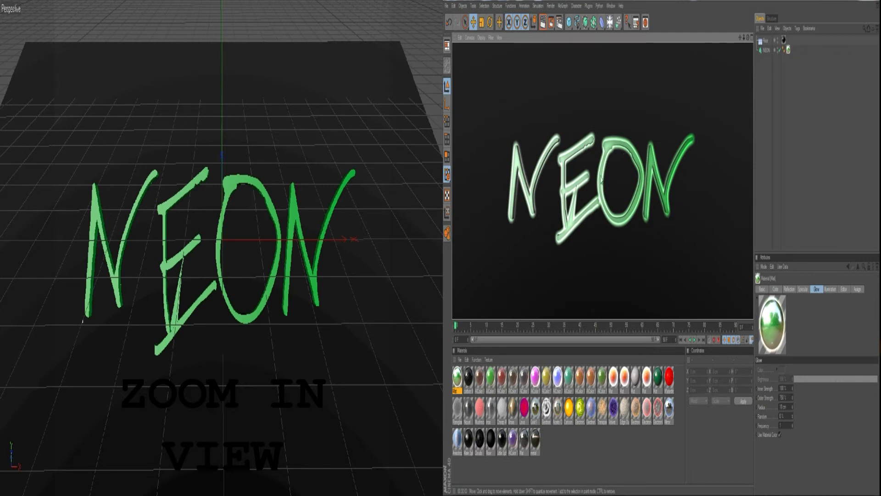
Step: Enable Transparency on the text's material, set its brightness to about 66 %, and render the view
left_click(762, 289)
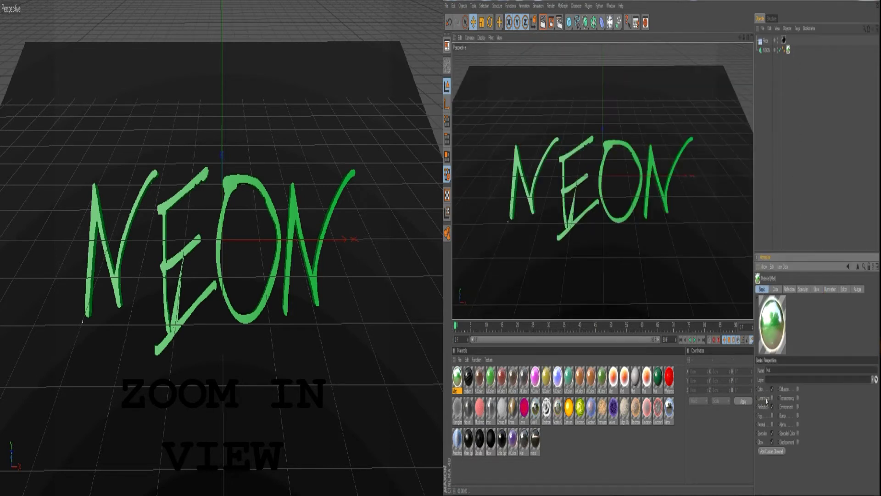
left_click(798, 398)
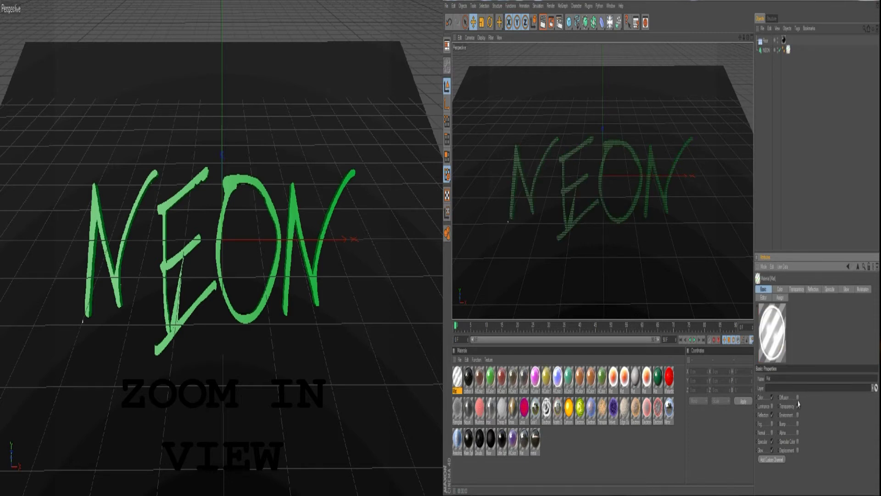
left_click(796, 290)
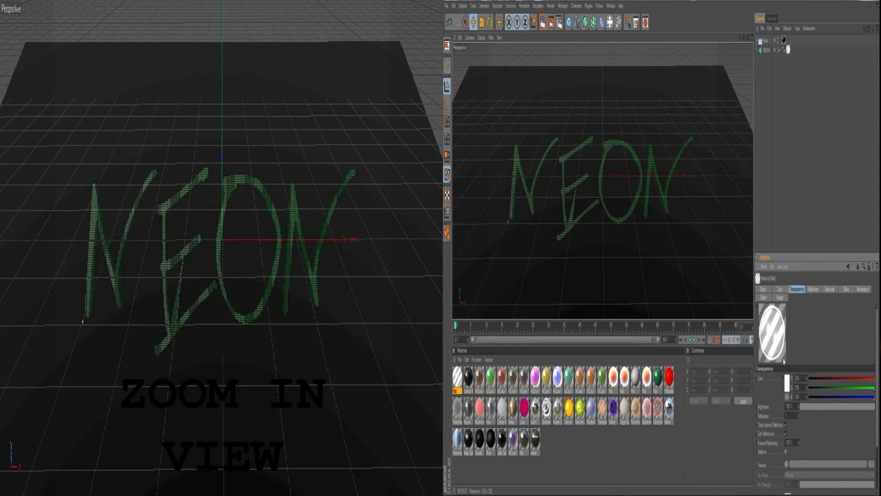
left_click(815, 408)
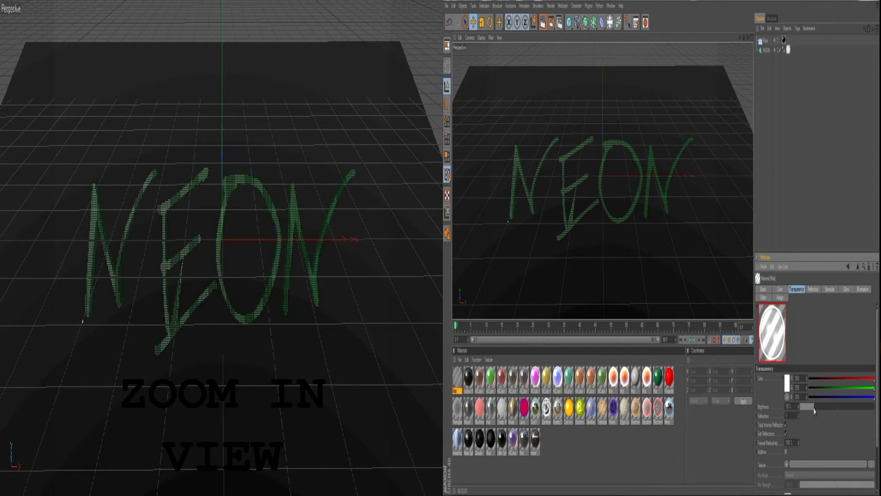
left_click_drag(815, 409, 844, 411)
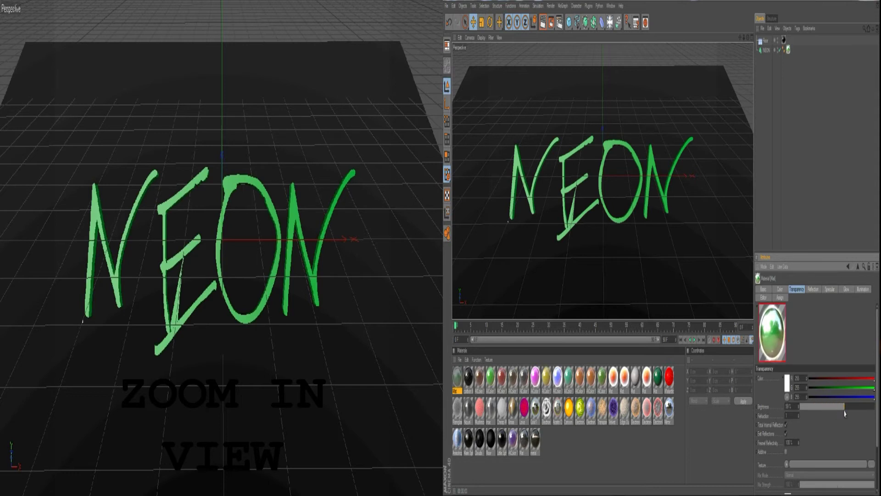
left_click(849, 407)
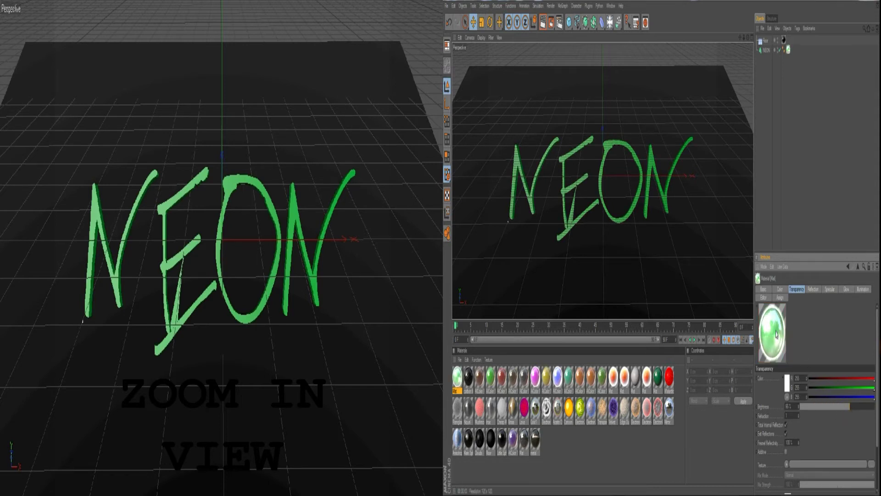
key("ctrl+r")
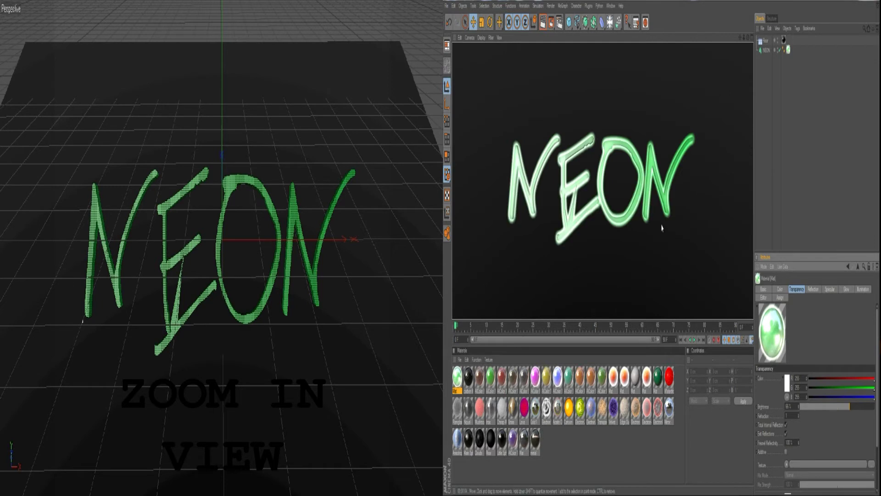
Step: Lower the transparency brightness of the text's material to nearly zero, raise its refraction, and render the view
left_click(820, 407)
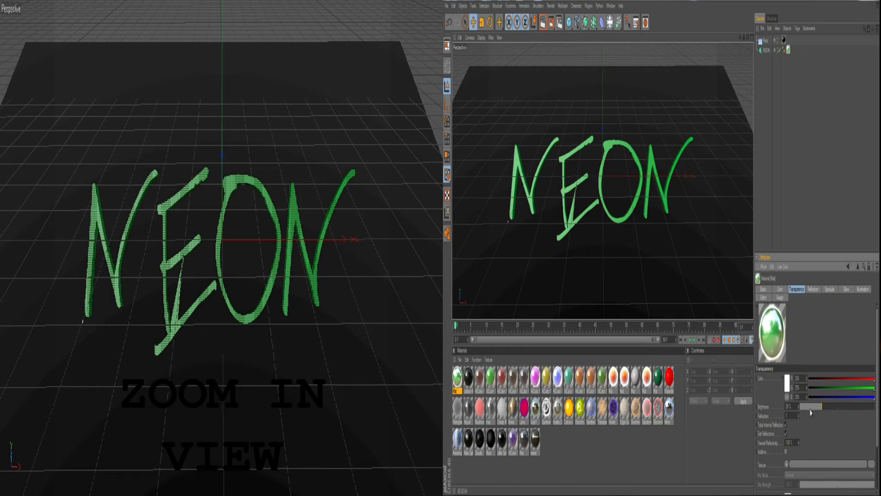
left_click(809, 412)
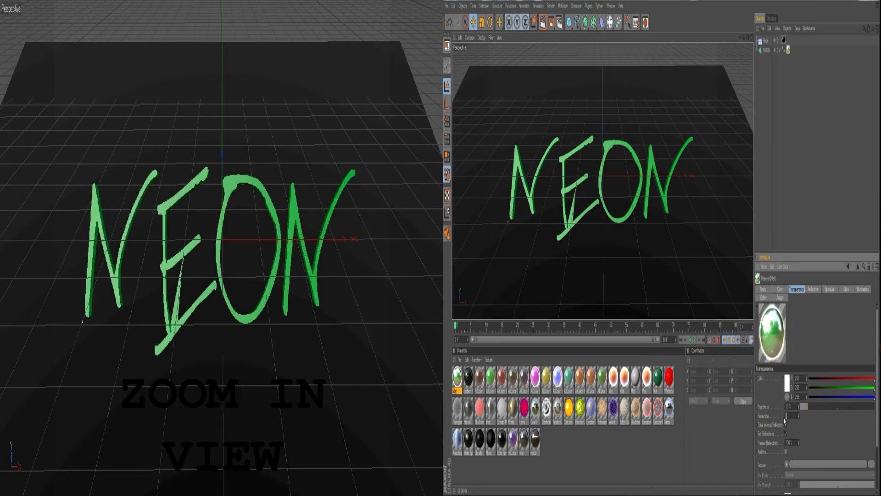
type("5")
key("Return")
left_click_drag(804, 406, 800, 406)
key("ctrl+r")
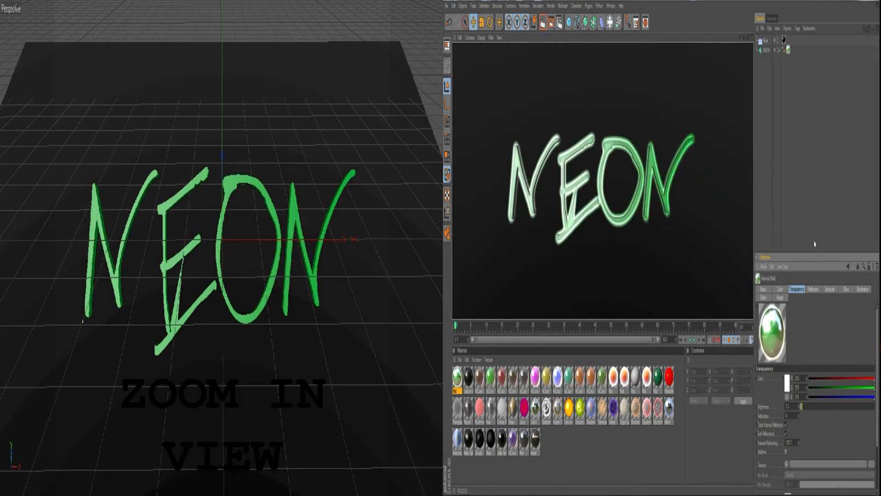
Step: Set the transparency colour of the text's material to dark green and raise its brightness to about 38 %
left_click(788, 50)
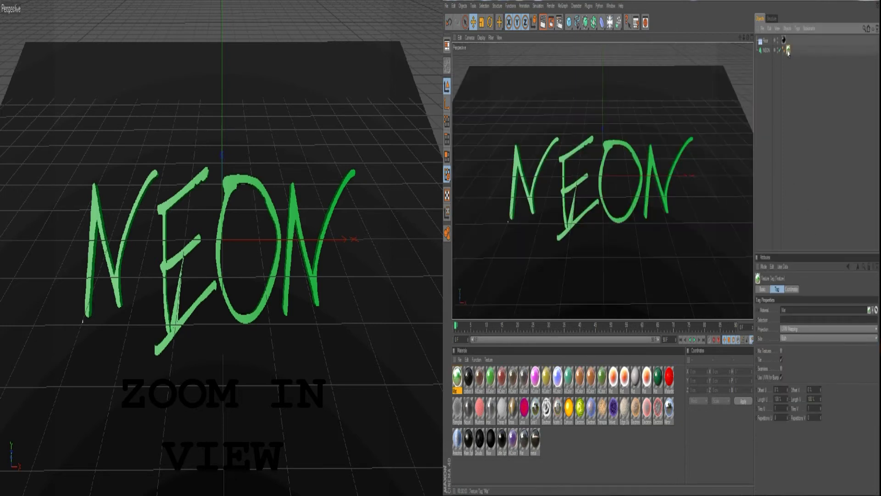
left_click(794, 310)
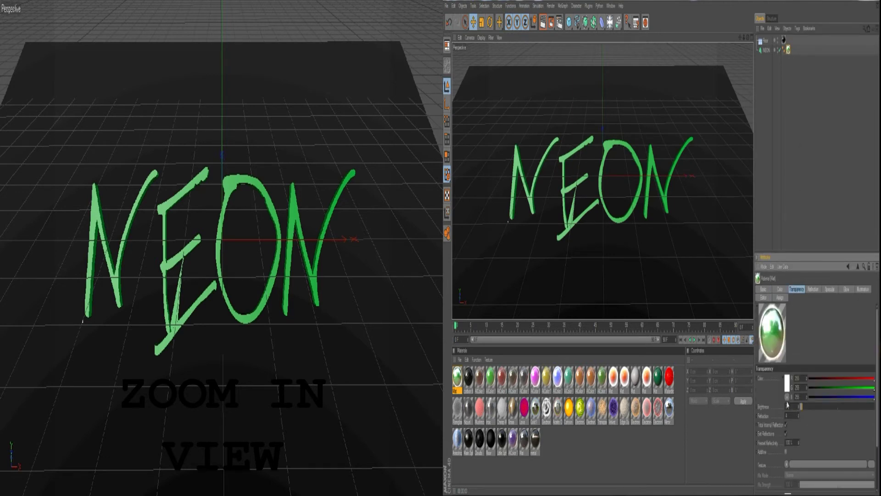
left_click(787, 386)
left_click(789, 350)
left_click_drag(788, 361, 788, 378)
left_click(779, 433)
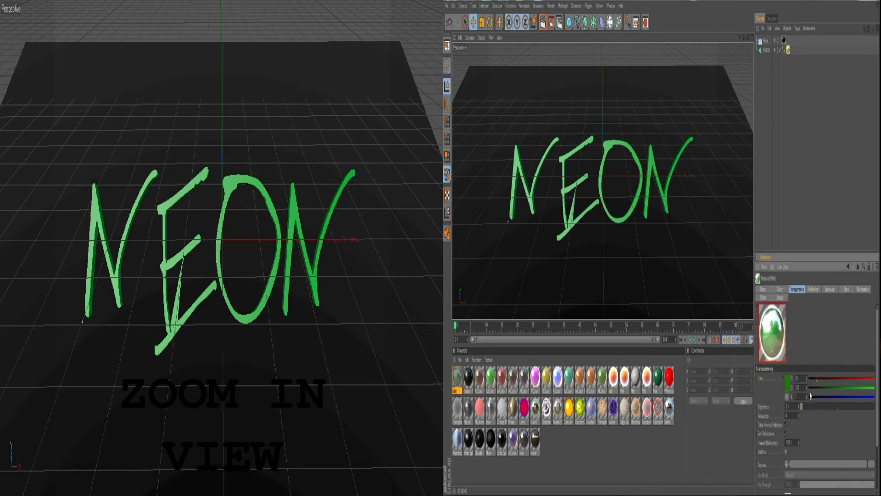
left_click_drag(818, 408, 829, 410)
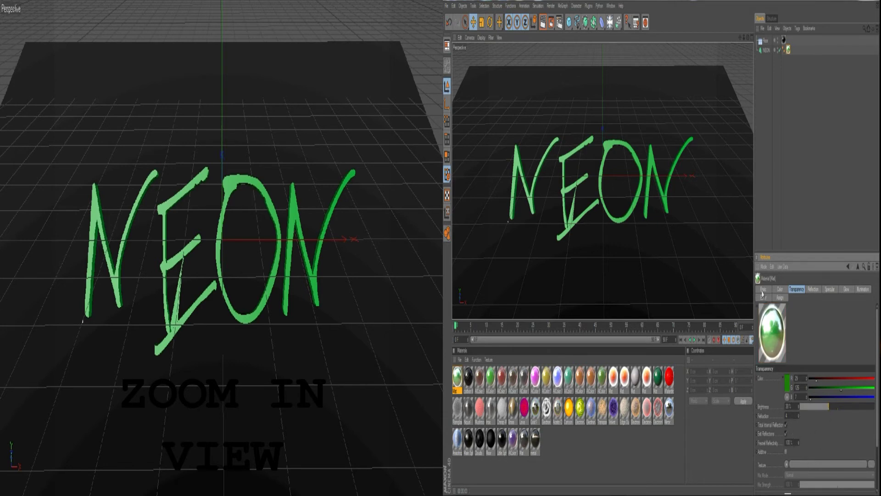
Step: Try a reflection brightness of 250 % on the text's material and render the view
left_click(812, 289)
left_click_drag(798, 407, 874, 407)
left_click(779, 406)
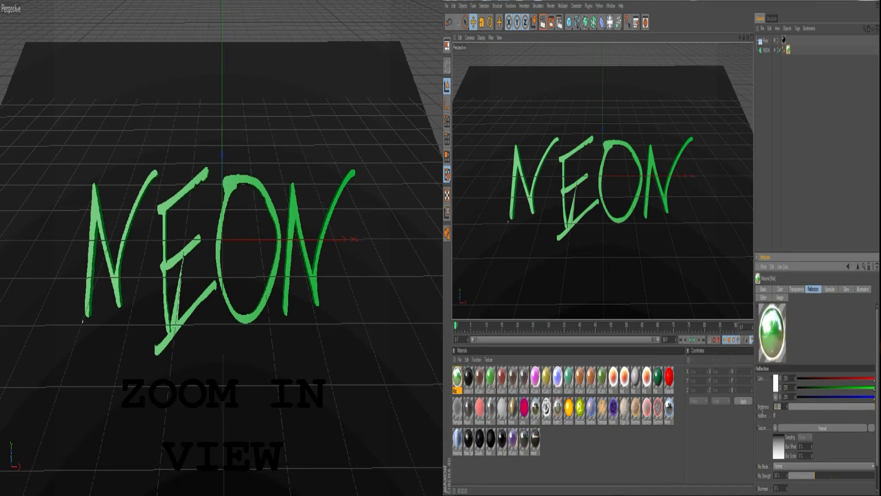
key("BackSpace")
type("250")
key("Return")
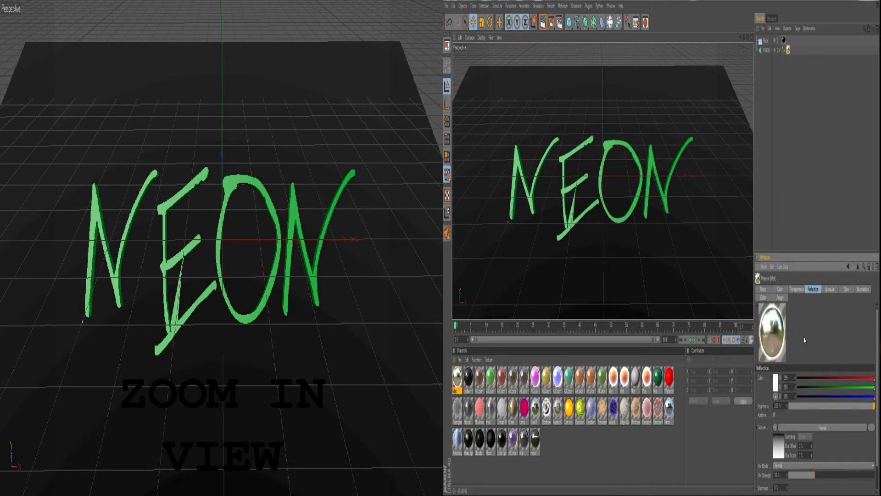
key("ctrl+r")
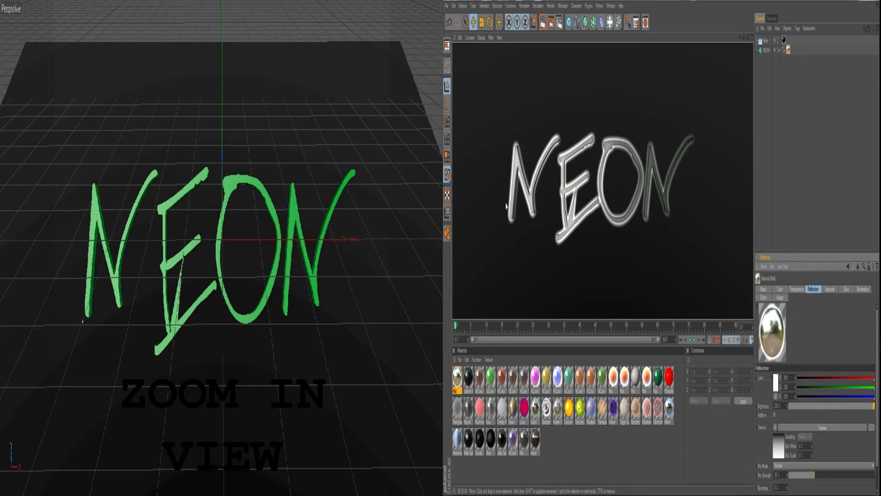
Step: Set the reflection brightness of the text's material to 25 % and render the view
double_click(779, 405)
type("25")
key("Return")
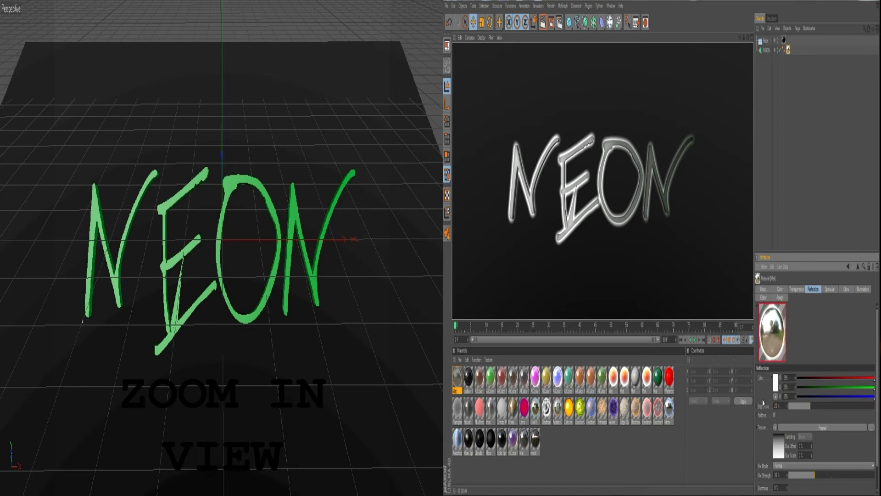
key("ctrl+r")
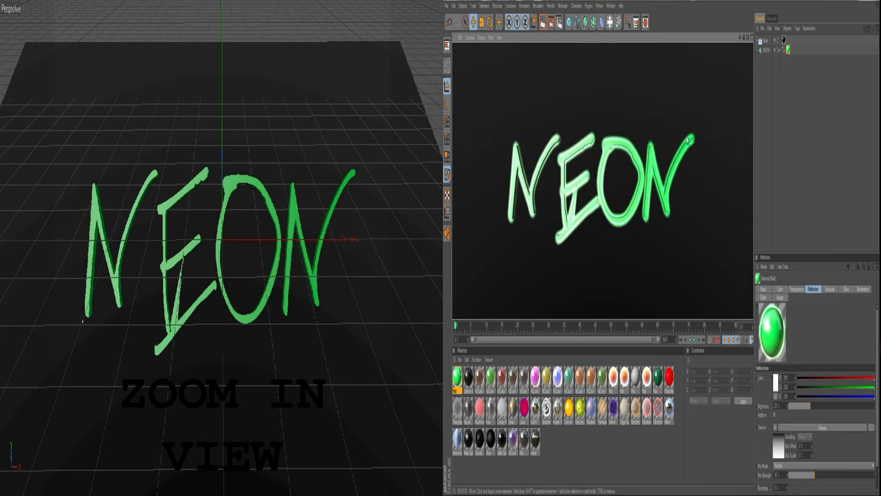
Step: Raise the transparency brightness of the text's material to 100 %
left_click(796, 289)
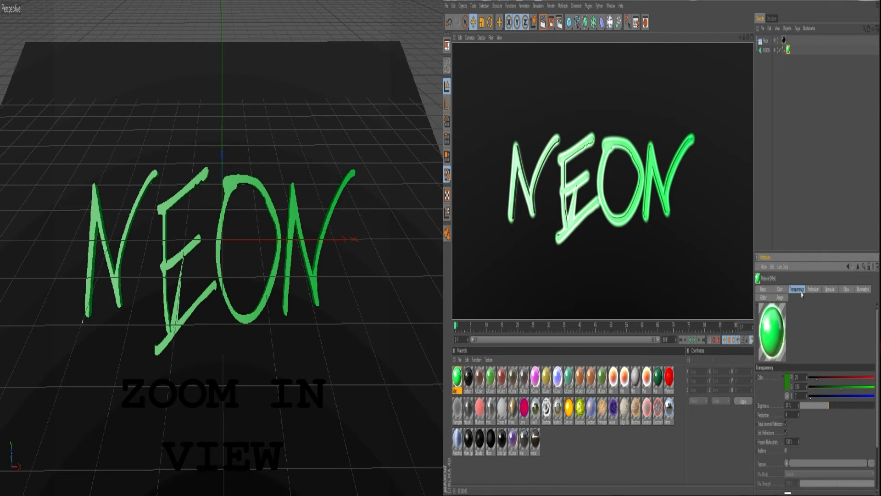
left_click(860, 407)
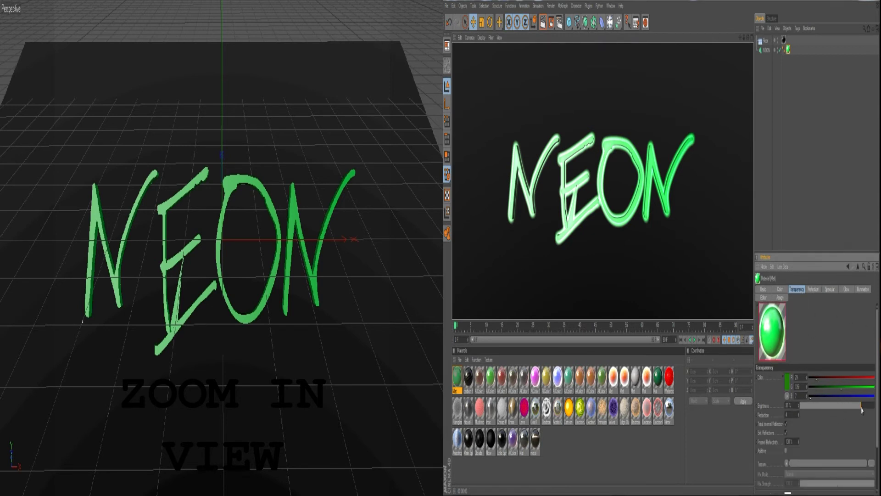
left_click_drag(860, 411, 878, 410)
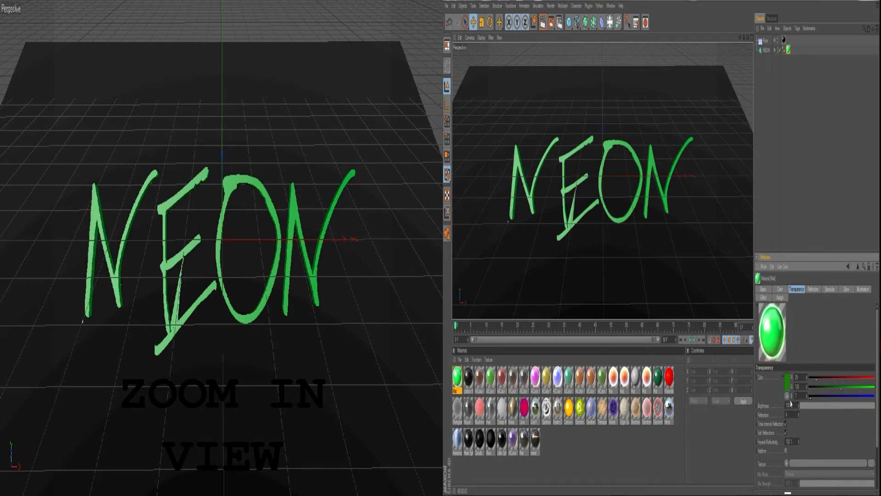
Step: Enable the Bump and Luminance channels on the text's material and render the view
left_click(763, 289)
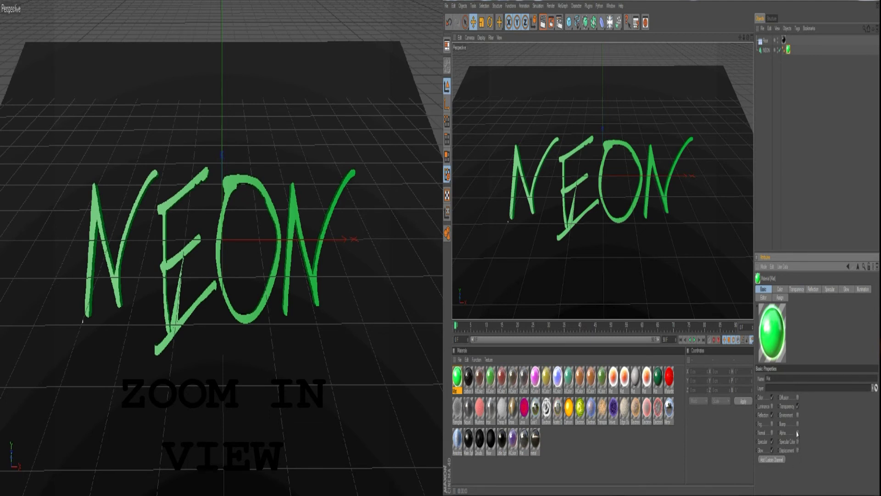
left_click(798, 423)
left_click(772, 406)
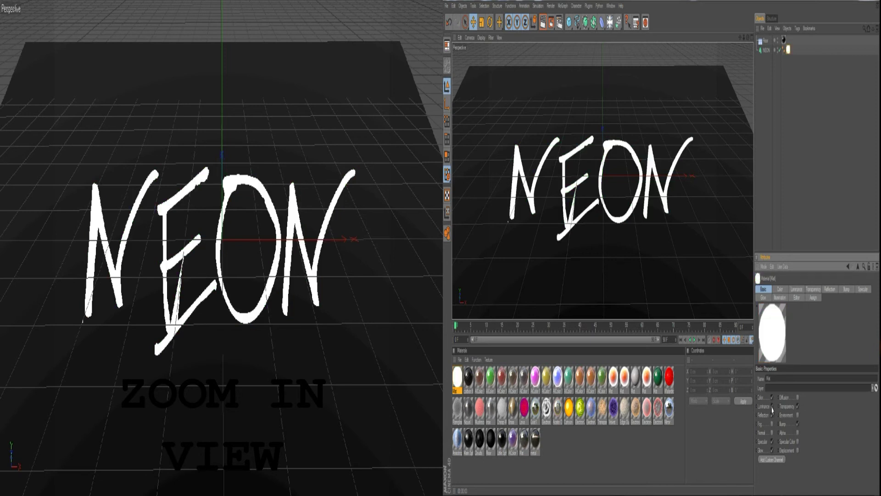
left_click(772, 407)
left_click(772, 408)
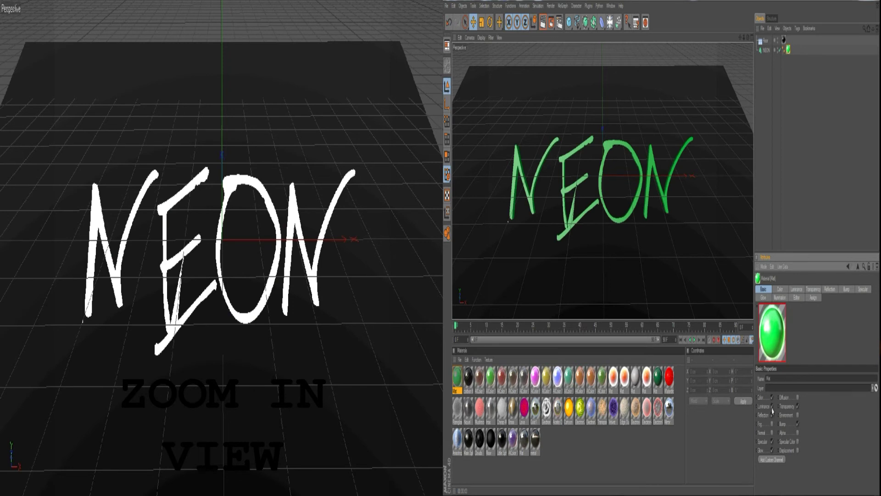
key("ctrl+r")
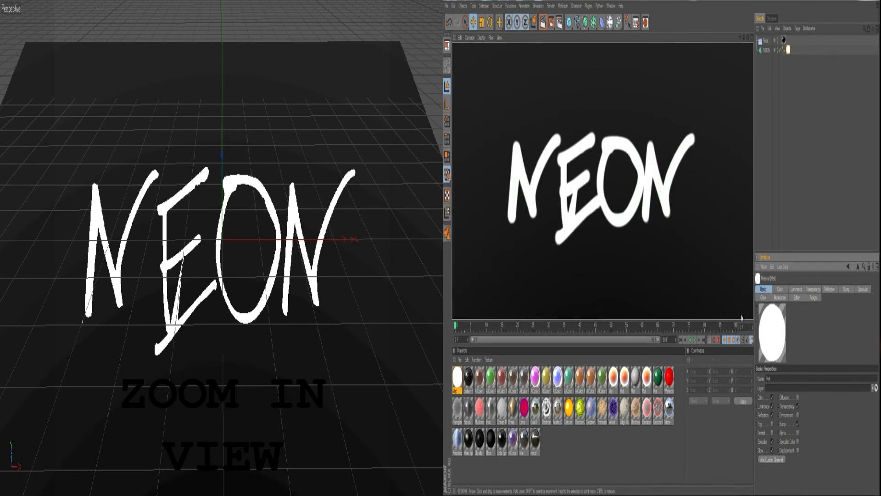
Step: Set the luminance colour of the text's material to bright green and render the view
left_click(796, 288)
left_click(776, 389)
left_click_drag(776, 388, 776, 366)
left_click(779, 352)
left_click(769, 435)
left_click(768, 436)
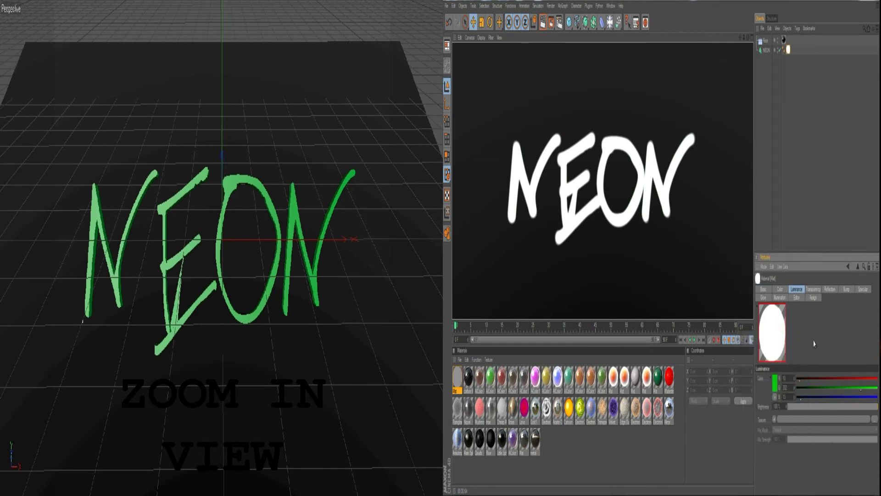
key("ctrl+r")
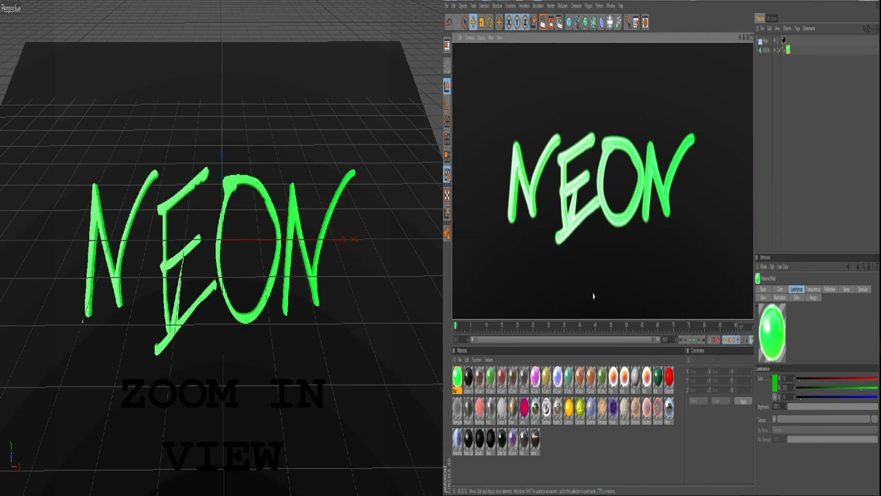
Step: Replace the material on the NEON text with the existing semi-transparent green material and render the view
left_click(787, 50)
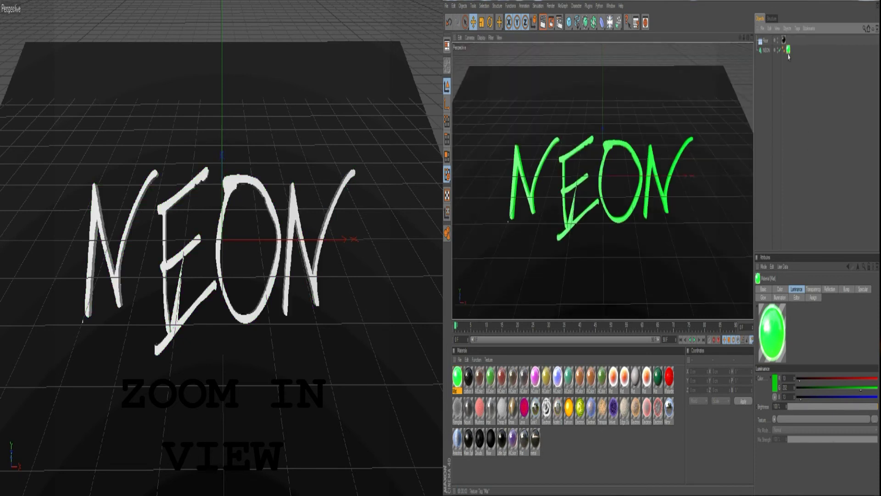
key("Delete")
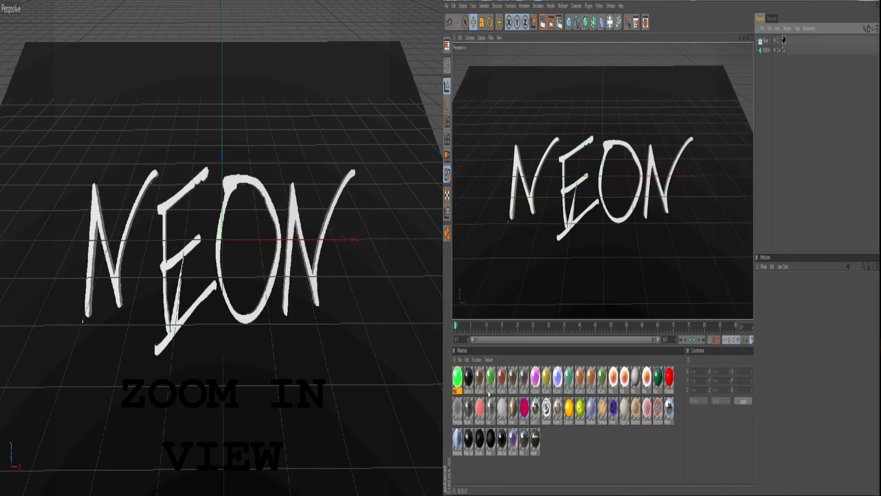
left_click_drag(698, 114, 767, 50)
key("ctrl+r")
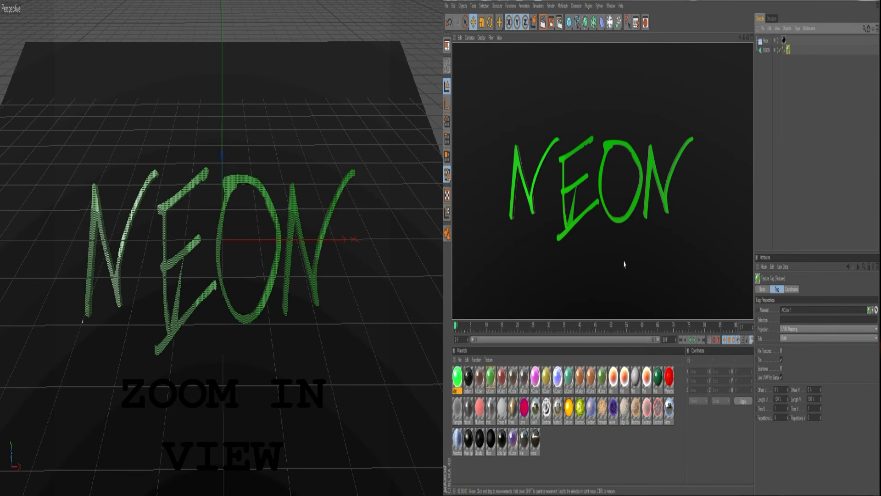
Step: Enable Glow on the text's new green material and render the view
double_click(788, 50)
left_click(763, 289)
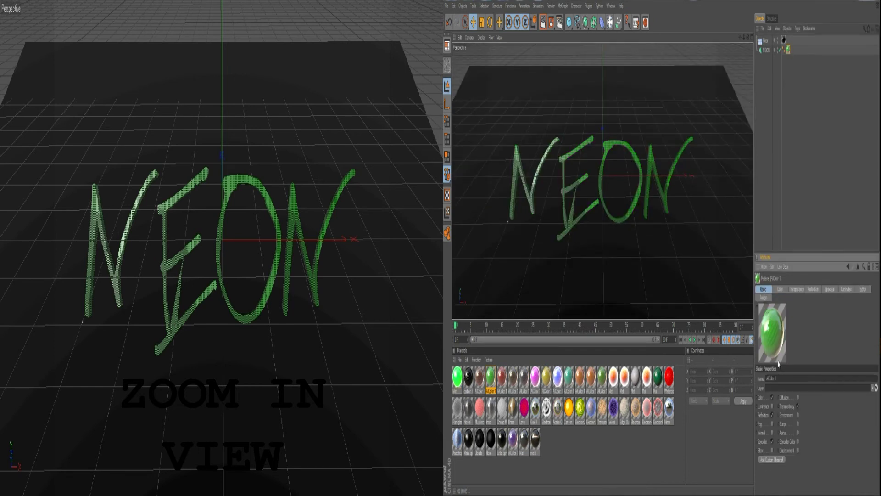
left_click(772, 450)
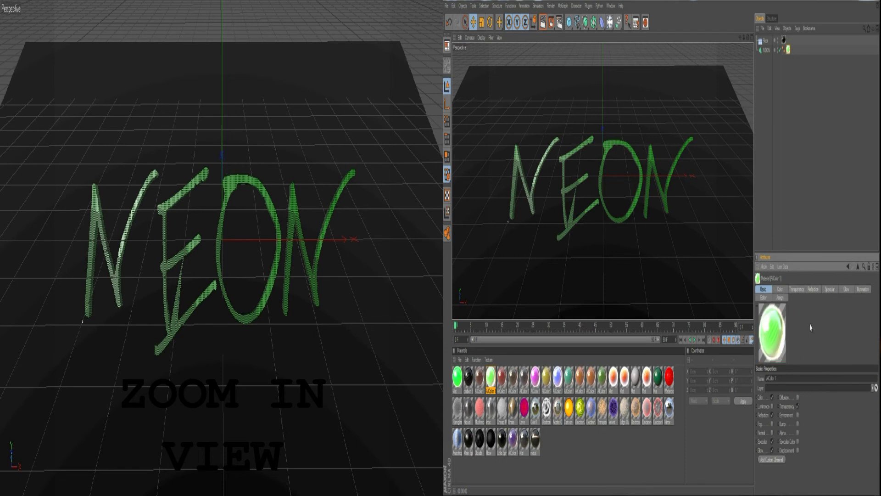
key("ctrl+r")
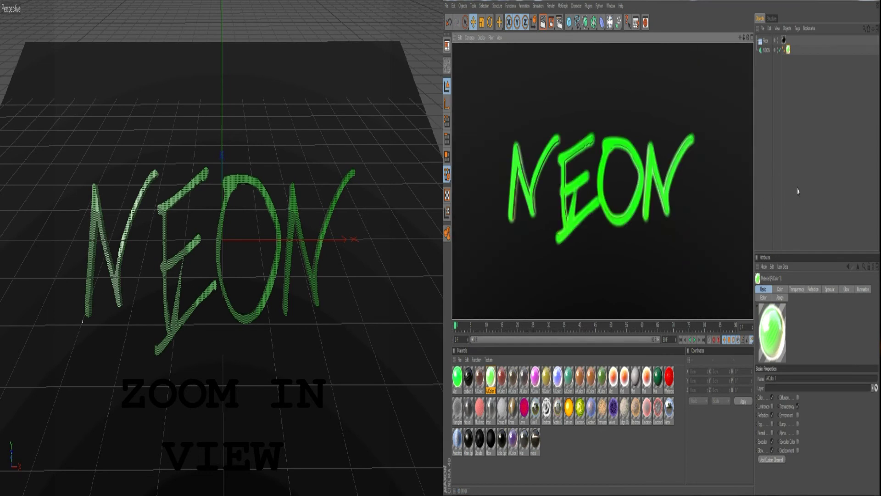
Step: Duplicate the NEON text object in place
left_click(766, 50)
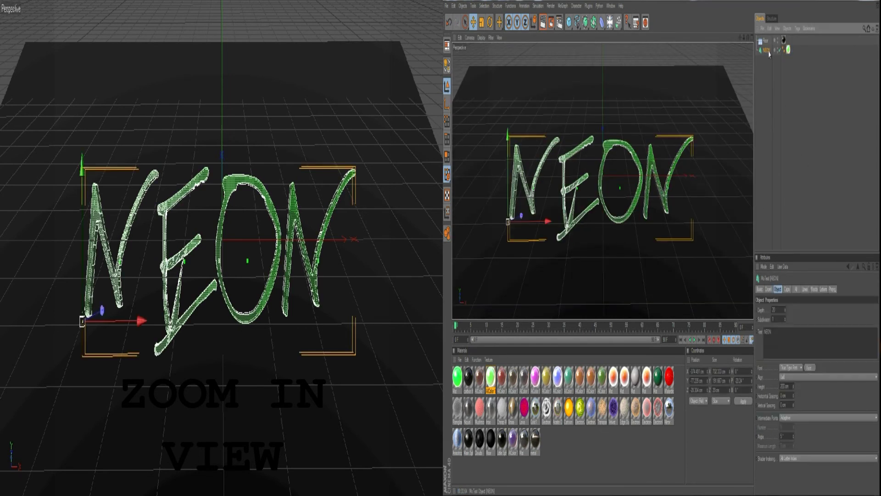
key("ctrl+c")
key("ctrl+v")
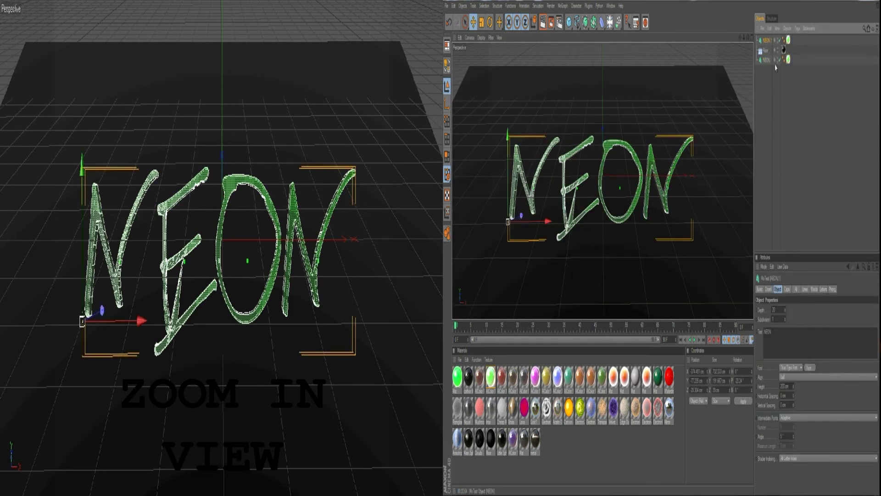
Step: Replace the green material on the copied NEON text with the existing dark metal material
left_click(789, 40)
key("Delete")
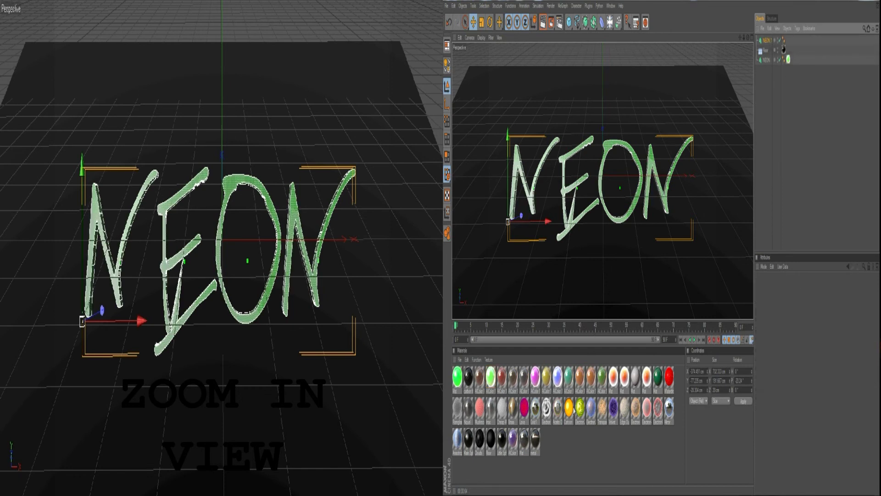
left_click_drag(537, 443, 786, 40)
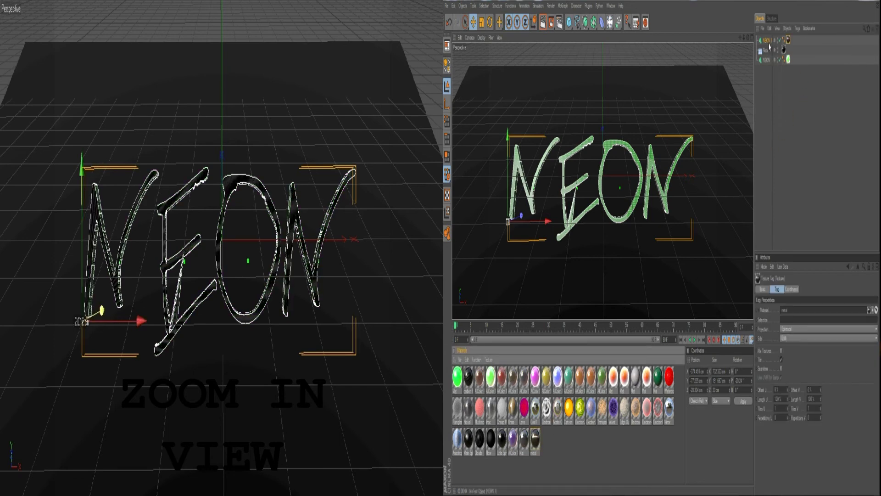
left_click(777, 102)
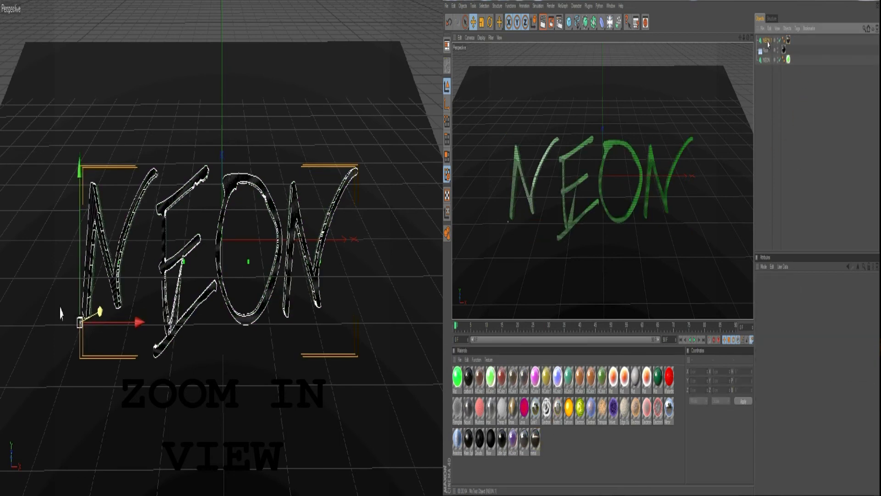
Step: Move the copied text along its depth axis to sit slightly behind the original green text and render the view
left_click(520, 224)
left_click_drag(520, 220, 665, 243)
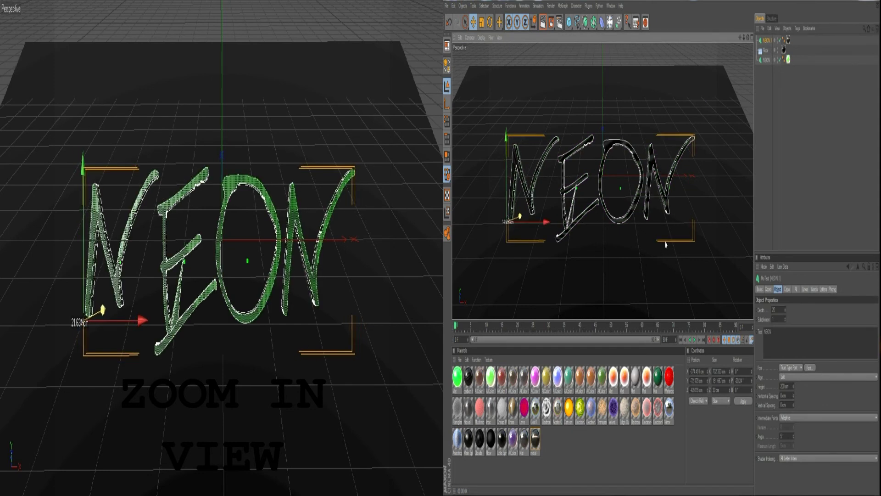
left_click_drag(519, 216, 669, 243)
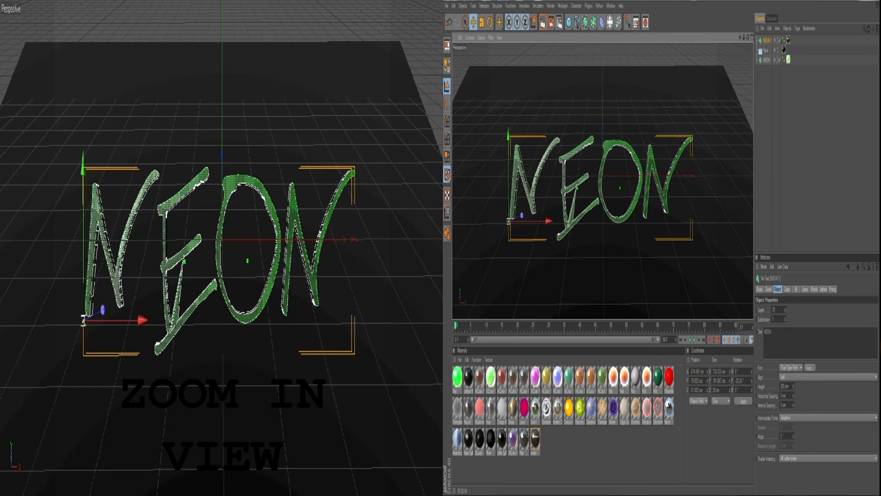
left_click(846, 143)
key("ctrl+r")
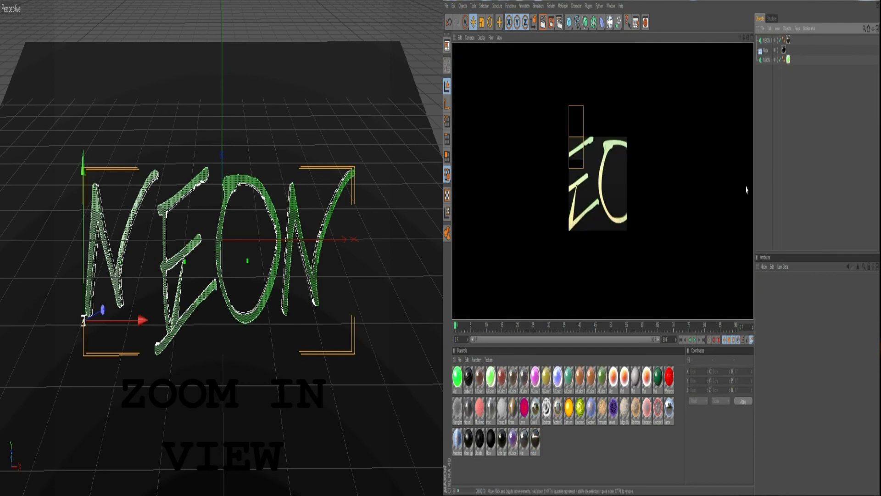
left_click(762, 176)
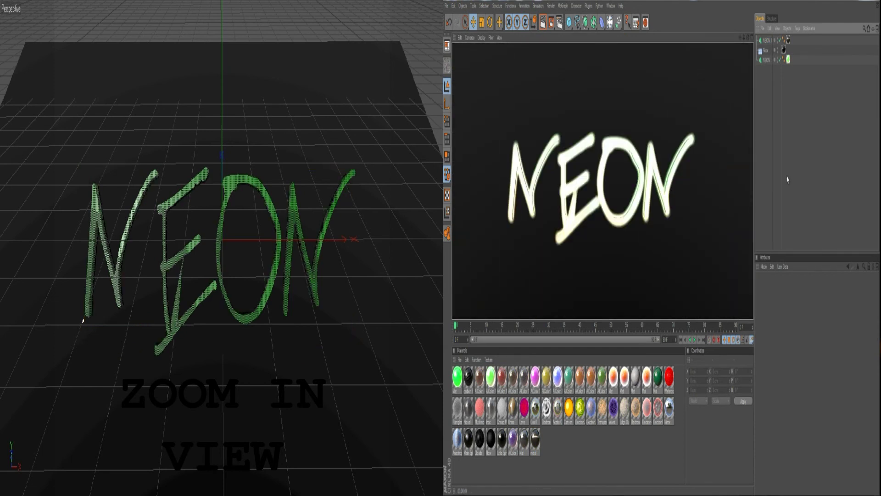
Step: Replace the dark metal material on the copied text with the existing blue material and render the view
left_click(788, 42)
left_click(788, 40)
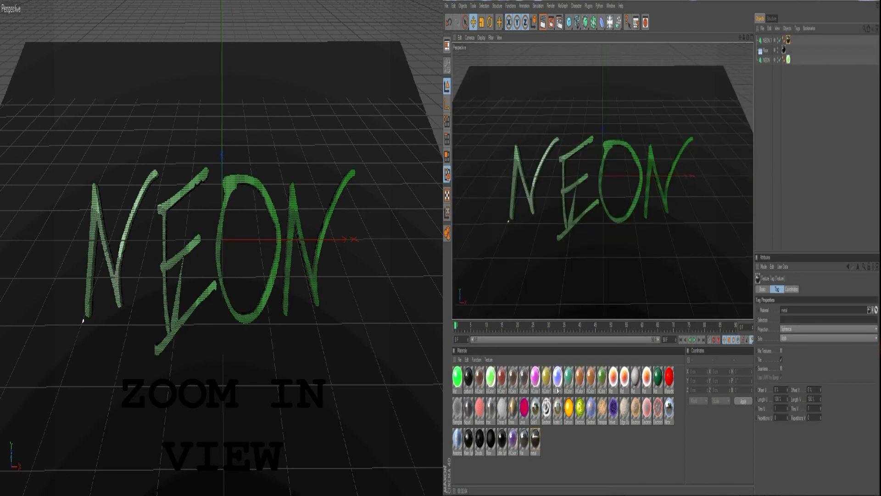
left_click_drag(558, 385, 790, 42)
left_click(801, 172)
key("ctrl+r")
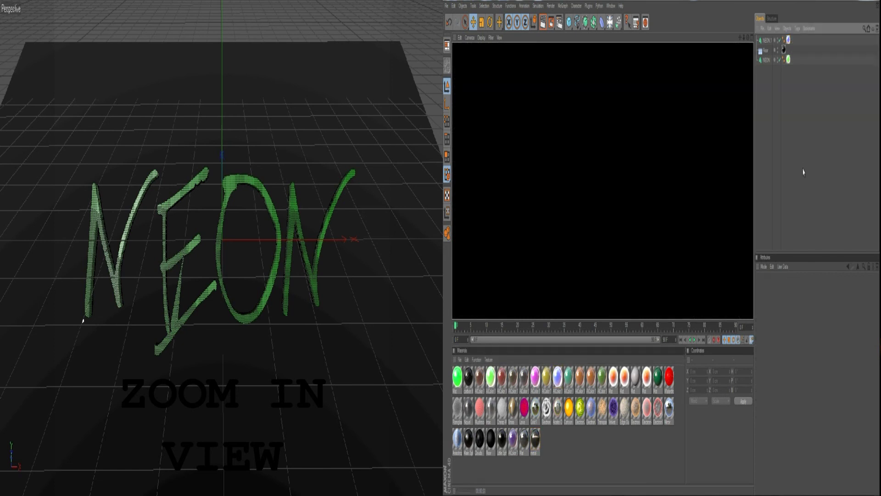